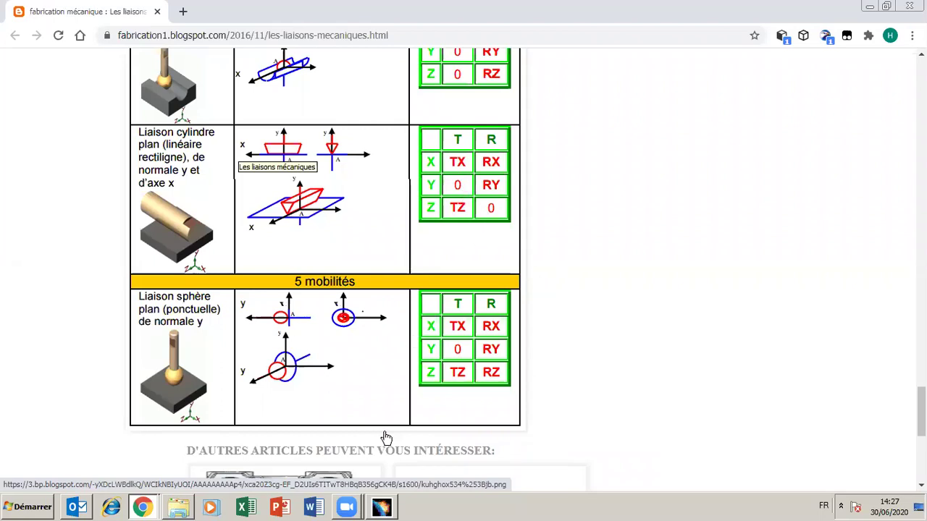
Switch to CATIA V5 and start a new assembly product from the mechanical design workbenches.
{"action": "left_click", "coordinate": [381, 507]}
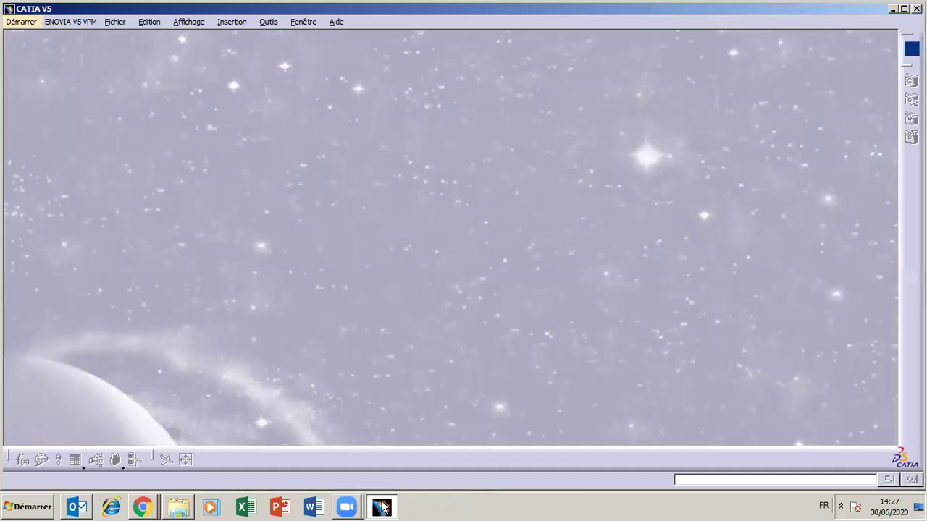
{"action": "left_click", "coordinate": [22, 22]}
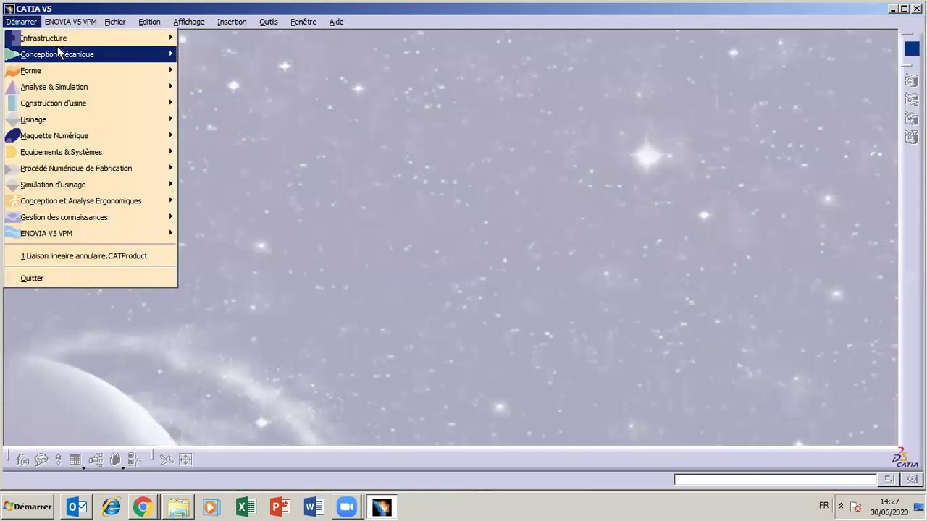
{"action": "mouse_move", "coordinate": [156, 54]}
{"action": "left_click", "coordinate": [243, 72]}
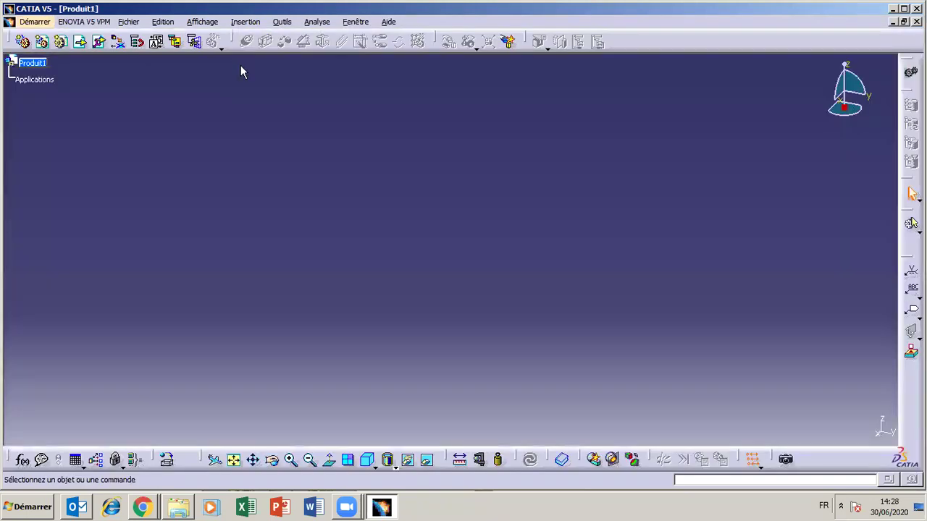
Insert a new part into Produit1 and open its Pièce1 for editing in Part Design.
{"action": "left_click", "coordinate": [32, 63]}
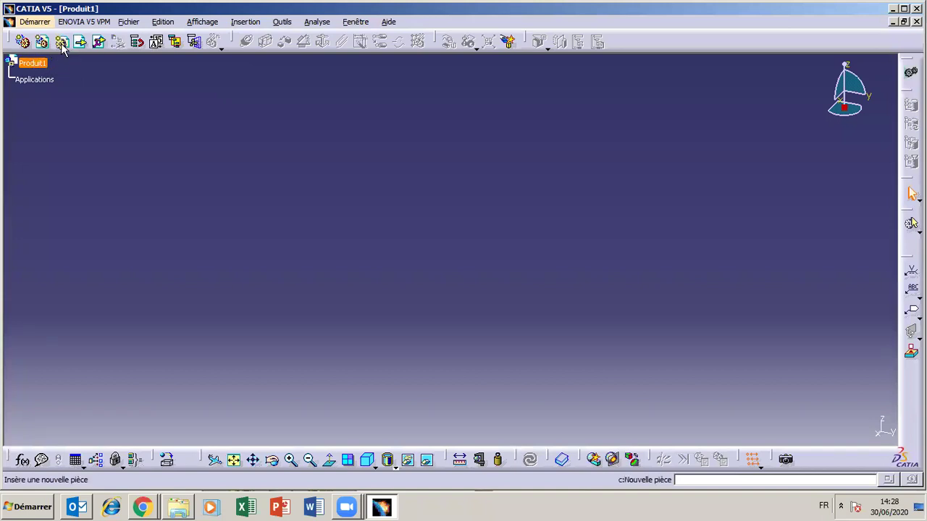
{"action": "left_click", "coordinate": [62, 43]}
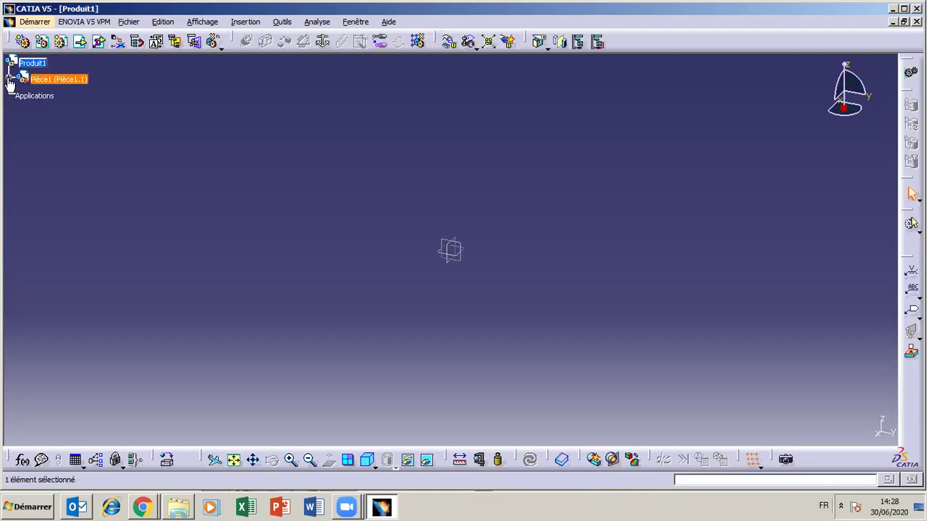
{"action": "left_click", "coordinate": [9, 80]}
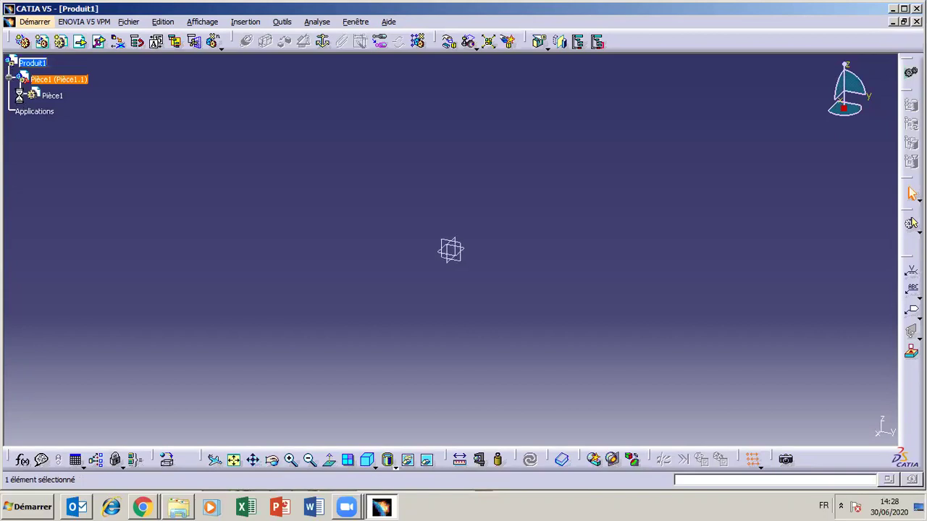
{"action": "left_click", "coordinate": [20, 95]}
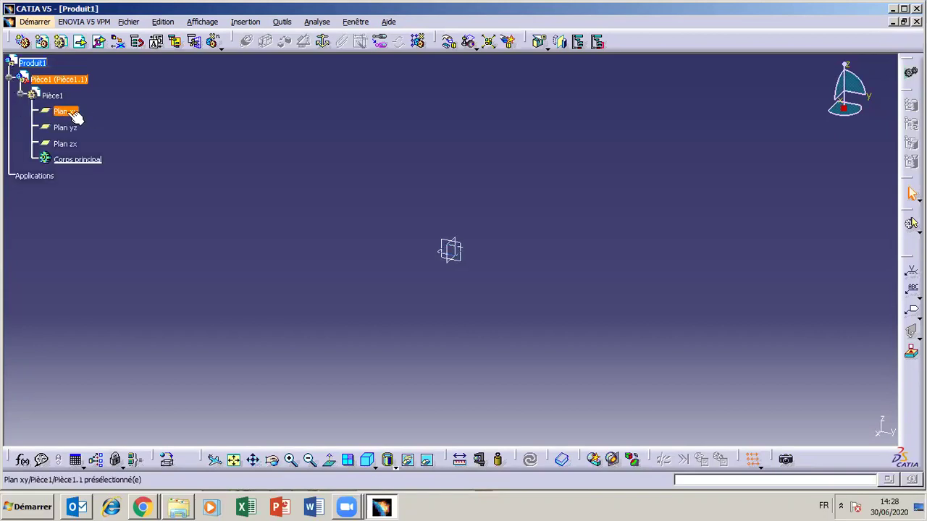
{"action": "double_click", "coordinate": [49, 95]}
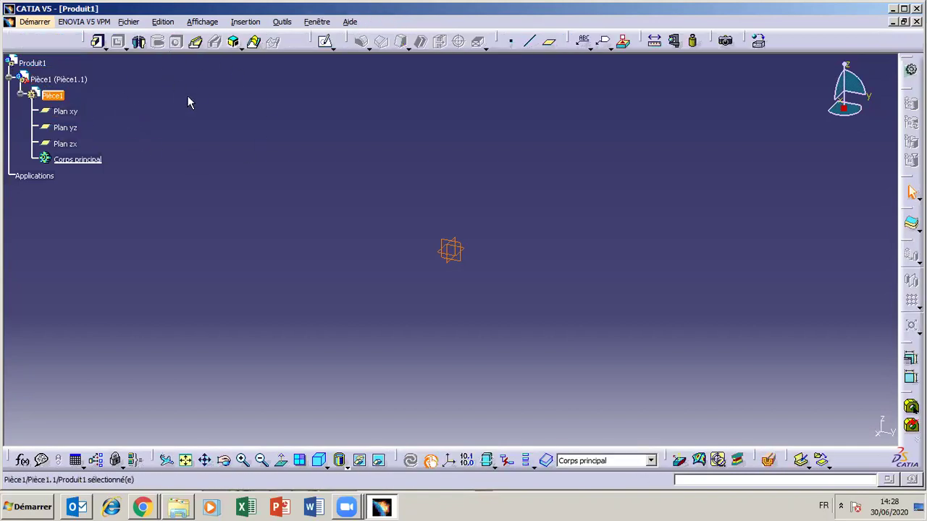
Sketch a rectangle about 220 mm wide and 140 mm high around the origin on Plan xy.
{"action": "left_click", "coordinate": [69, 110]}
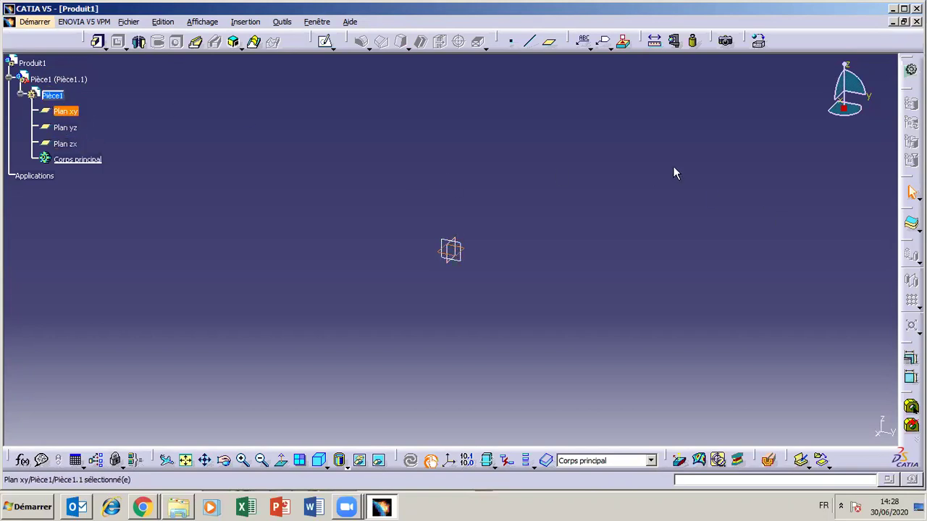
{"action": "left_click", "coordinate": [324, 41]}
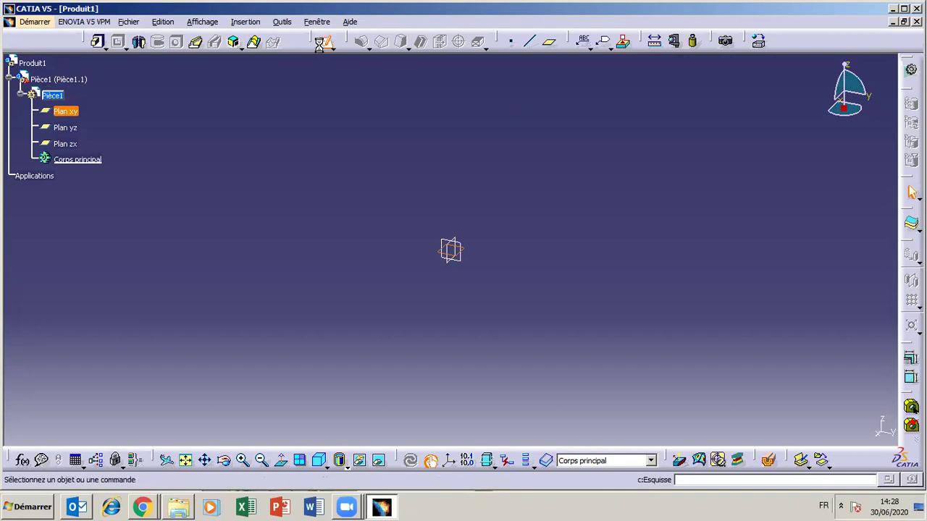
{"action": "left_click", "coordinate": [320, 44]}
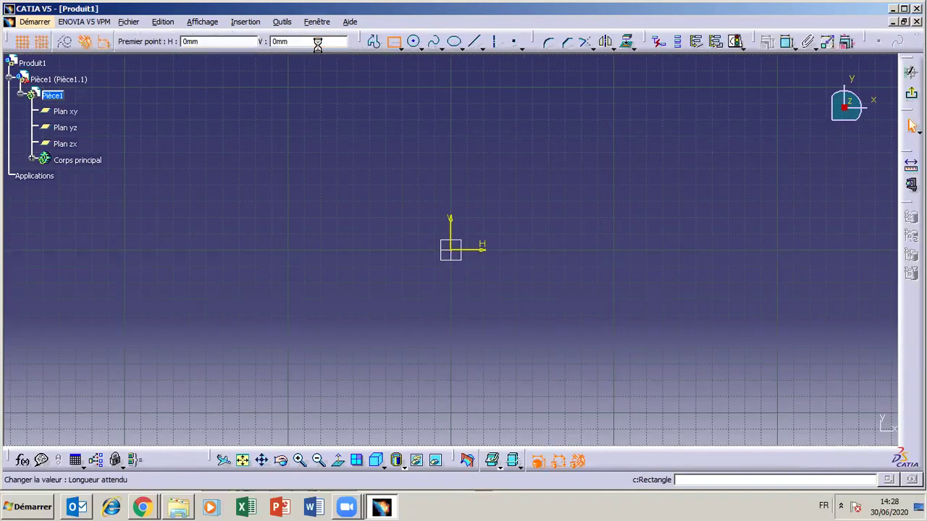
{"action": "left_click", "coordinate": [288, 136]}
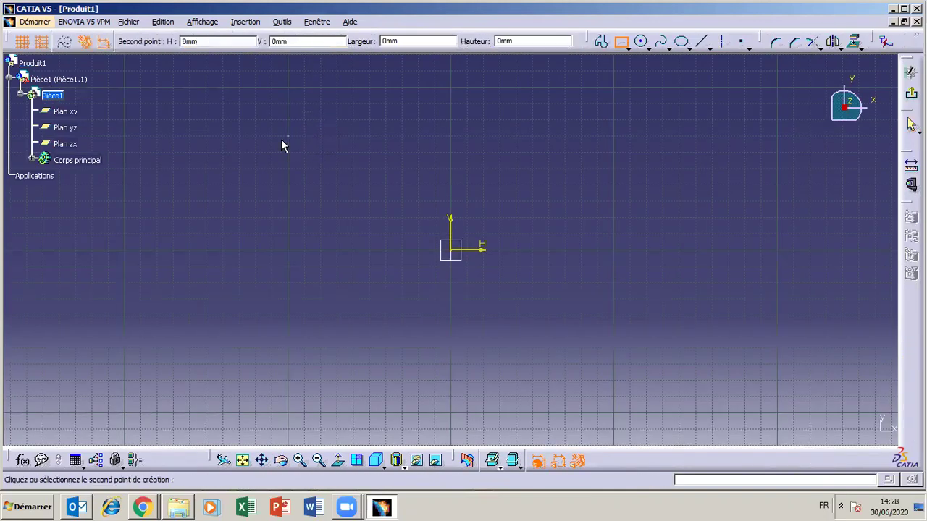
{"action": "left_click", "coordinate": [647, 363]}
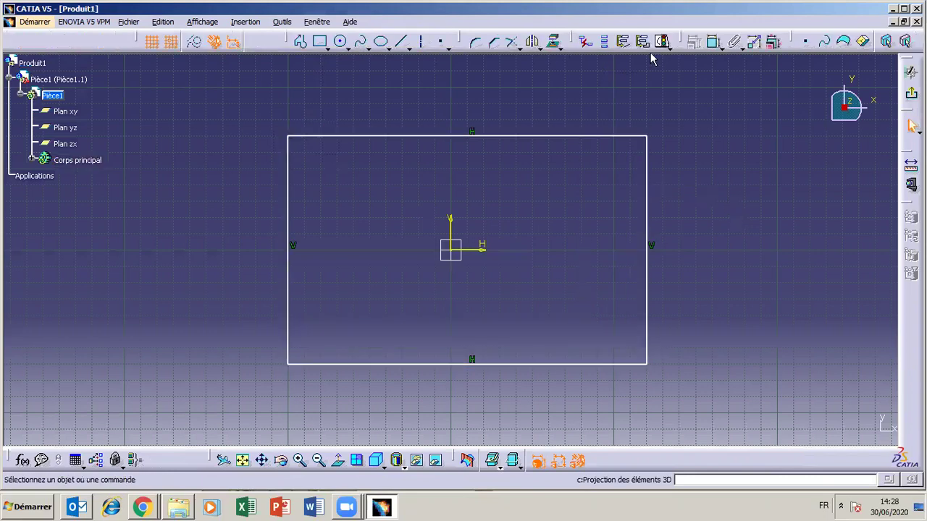
Dimension the rectangle's height between its two horizontal edges and set it to 100 mm.
{"action": "left_click", "coordinate": [709, 46]}
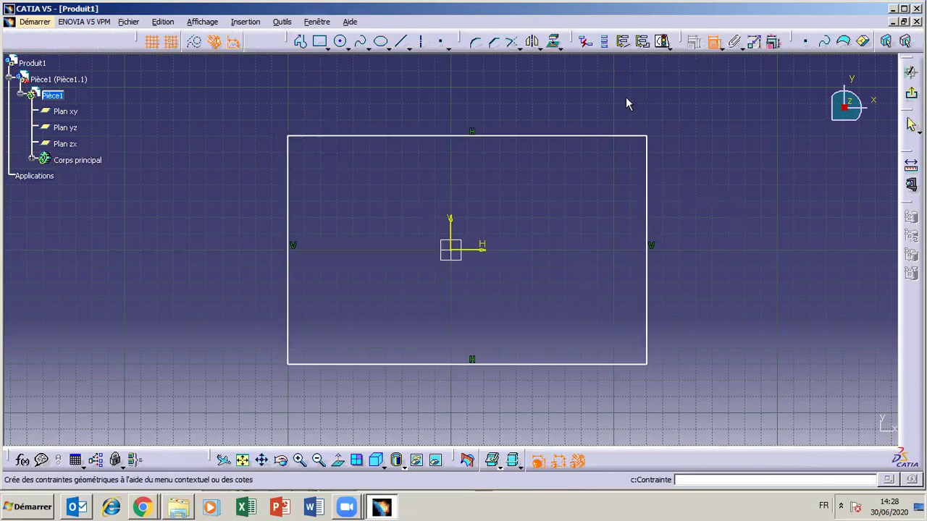
{"action": "left_click", "coordinate": [594, 137]}
{"action": "left_click", "coordinate": [590, 370]}
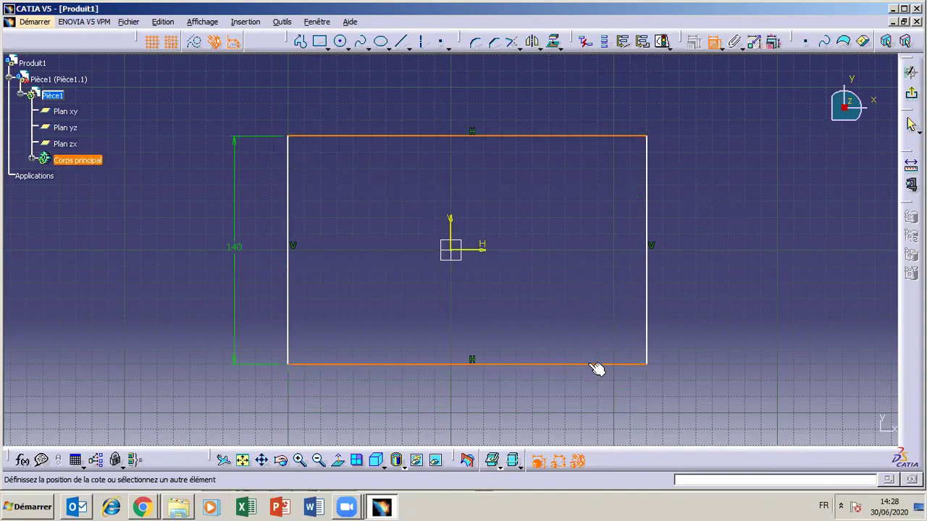
{"action": "left_click", "coordinate": [690, 267]}
{"action": "double_click", "coordinate": [691, 264]}
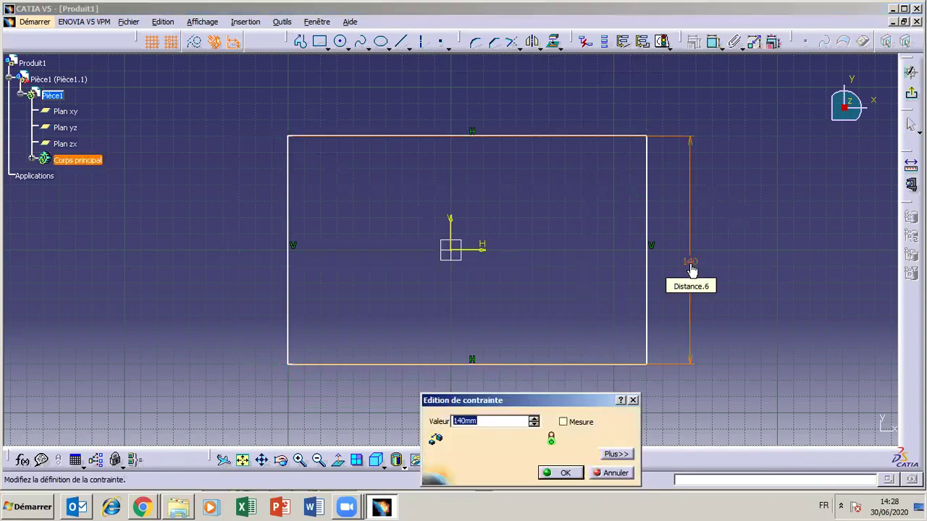
{"action": "type", "text": "100"}
{"action": "key", "text": "Return"}
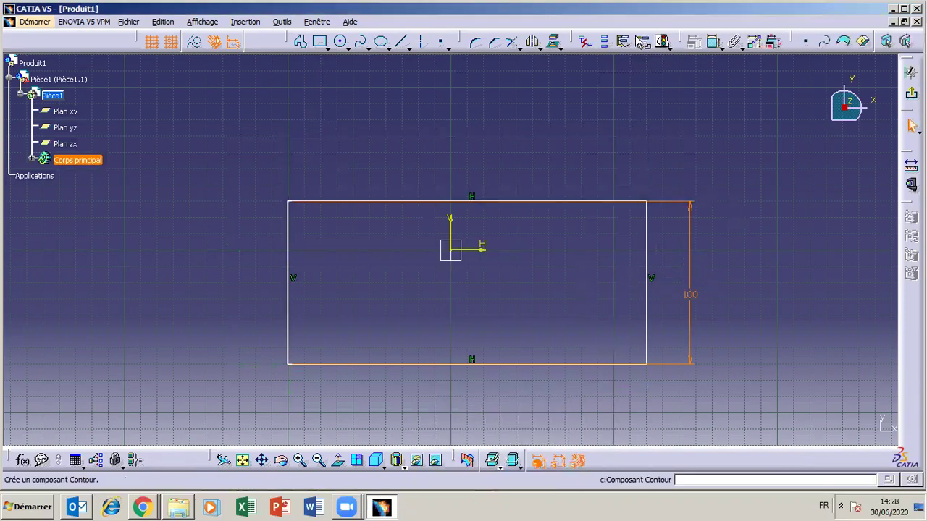
Constrain the distance from the rectangle's upper edge to the horizontal axis to 50 mm.
{"action": "left_click", "coordinate": [529, 202]}
{"action": "left_click", "coordinate": [474, 250]}
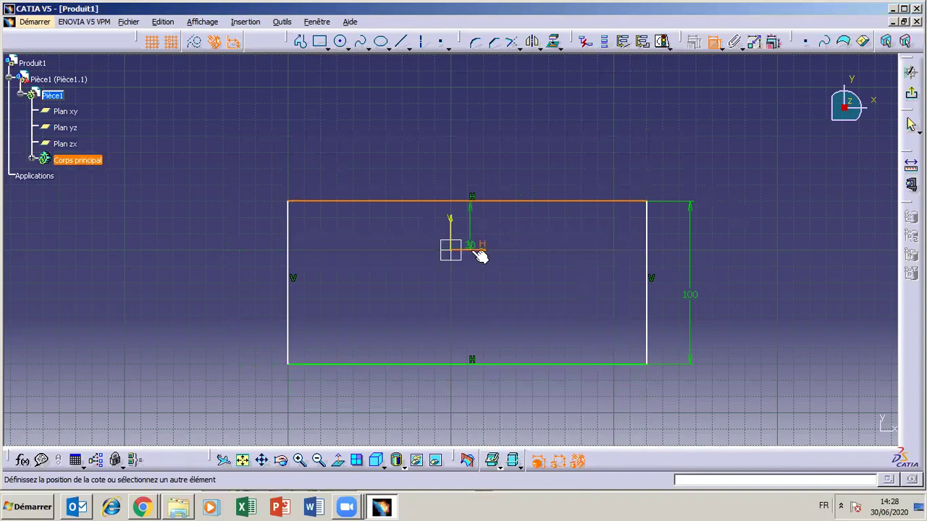
{"action": "double_click", "coordinate": [675, 252]}
{"action": "type", "text": "50"}
{"action": "key", "text": "Return"}
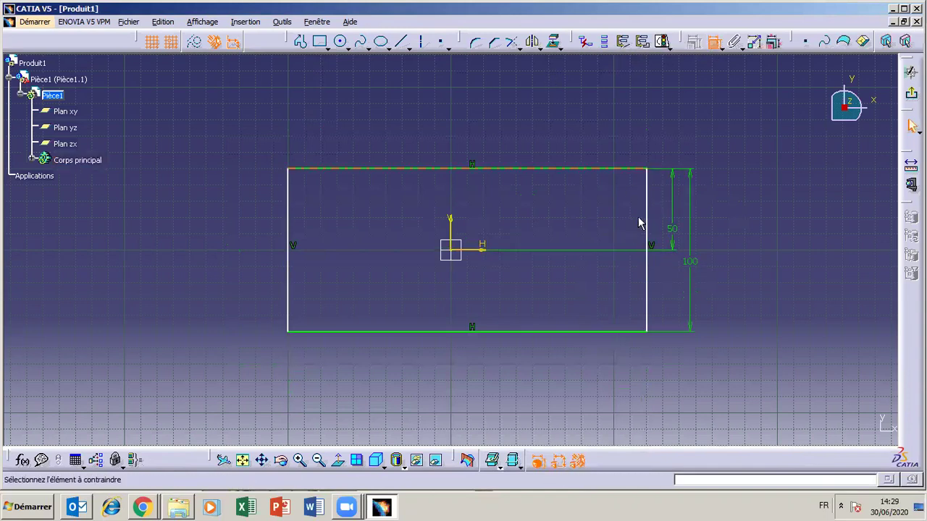
Dimension the rectangle's width between its two vertical edges and set it to 180 mm.
{"action": "left_click", "coordinate": [646, 221]}
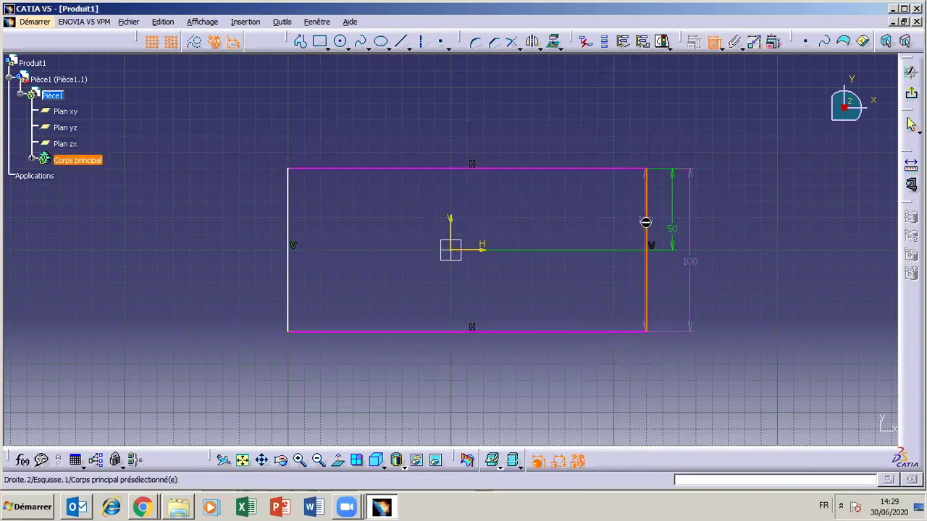
{"action": "left_click", "coordinate": [290, 225]}
{"action": "double_click", "coordinate": [475, 130]}
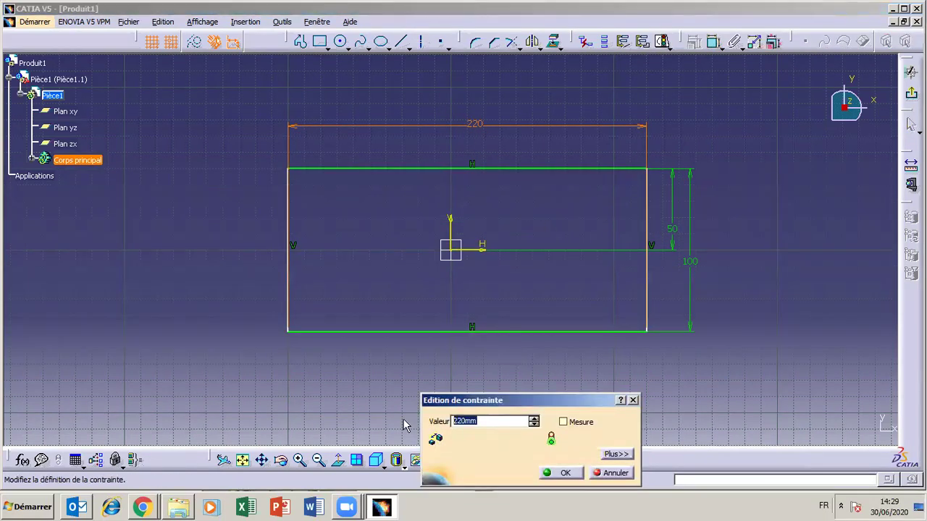
{"action": "type", "text": "180"}
{"action": "key", "text": "Return"}
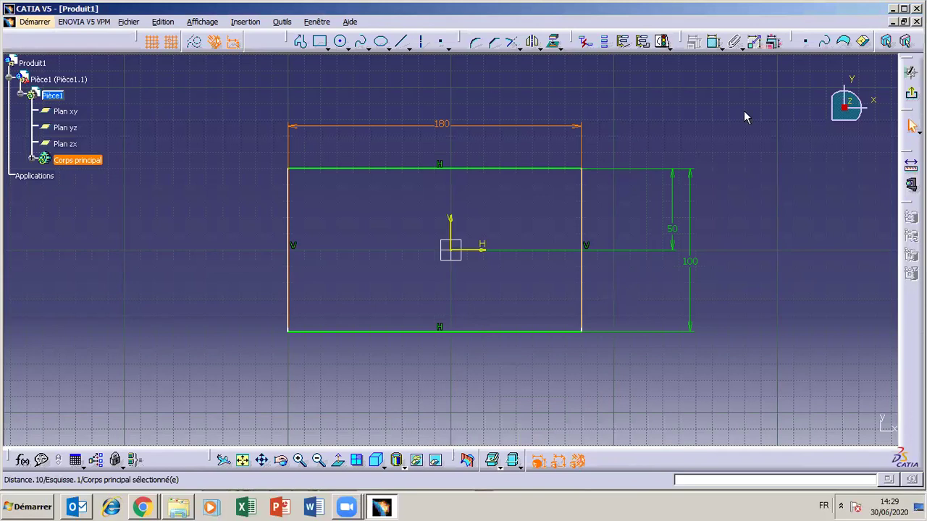
Constrain the rectangle's right edge to 90 mm from the vertical axis and exit the sketch.
{"action": "left_click", "coordinate": [712, 41]}
{"action": "left_click", "coordinate": [581, 202]}
{"action": "left_click", "coordinate": [451, 226]}
{"action": "left_click", "coordinate": [507, 150]}
{"action": "double_click", "coordinate": [507, 148]}
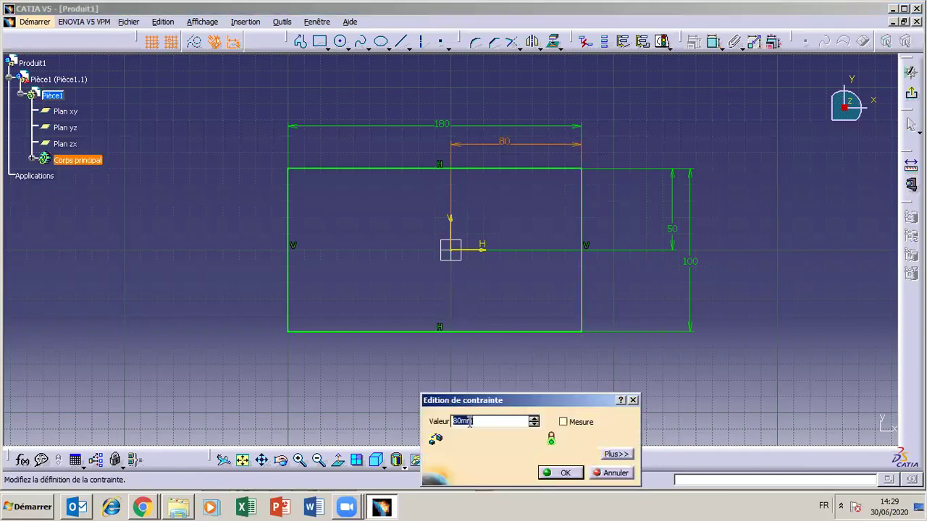
{"action": "type", "text": "90"}
{"action": "key", "text": "Return"}
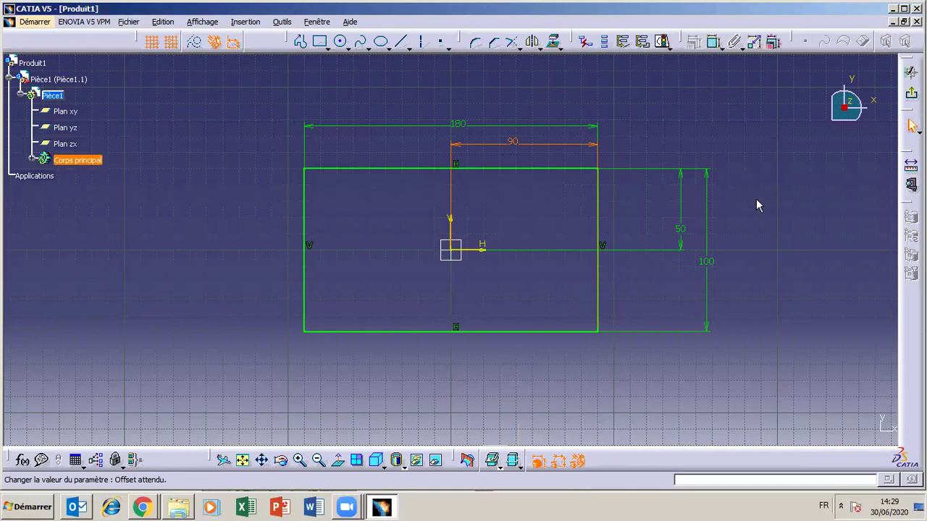
{"action": "left_click", "coordinate": [910, 93]}
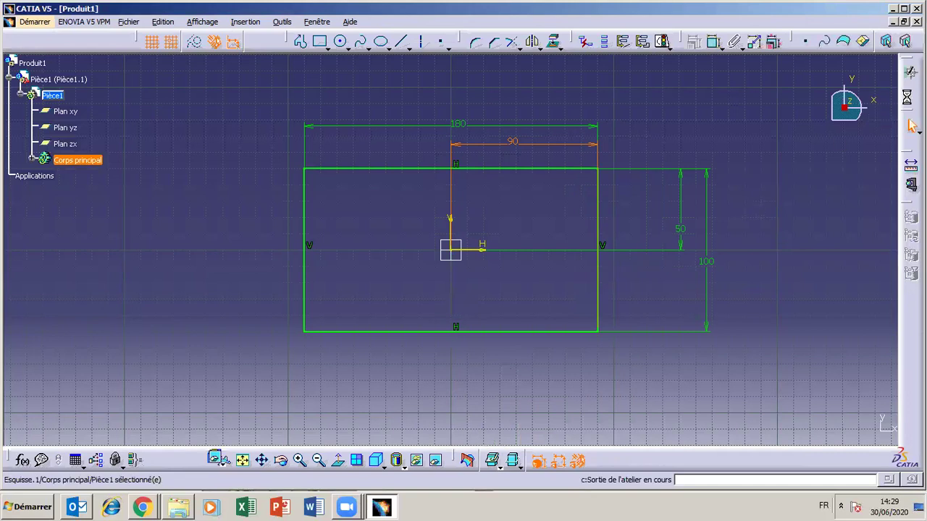
Extrude the rectangular sketch to a length of 20 mm.
{"action": "left_click", "coordinate": [97, 41]}
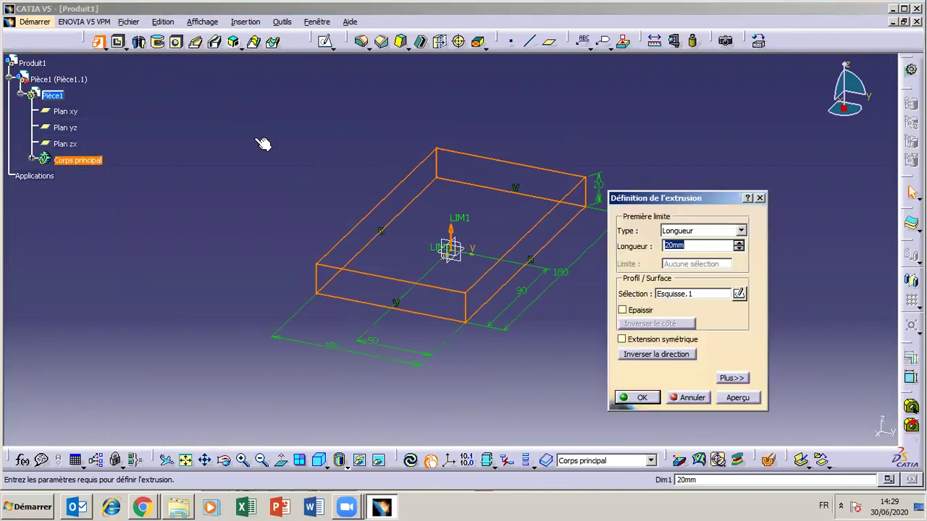
{"action": "left_click", "coordinate": [640, 397]}
{"action": "left_click", "coordinate": [184, 254]}
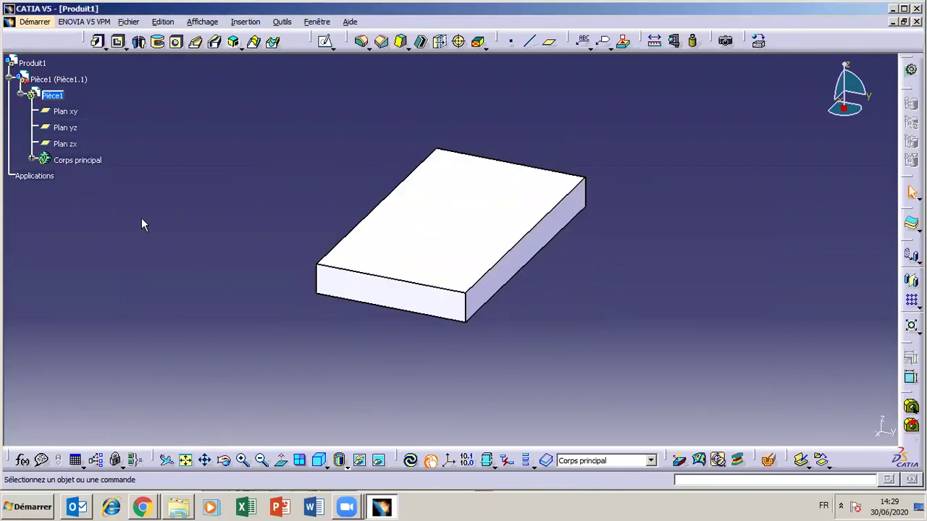
Change the fill colour of the Corps principal to purple in its graphic properties.
{"action": "left_click", "coordinate": [32, 159]}
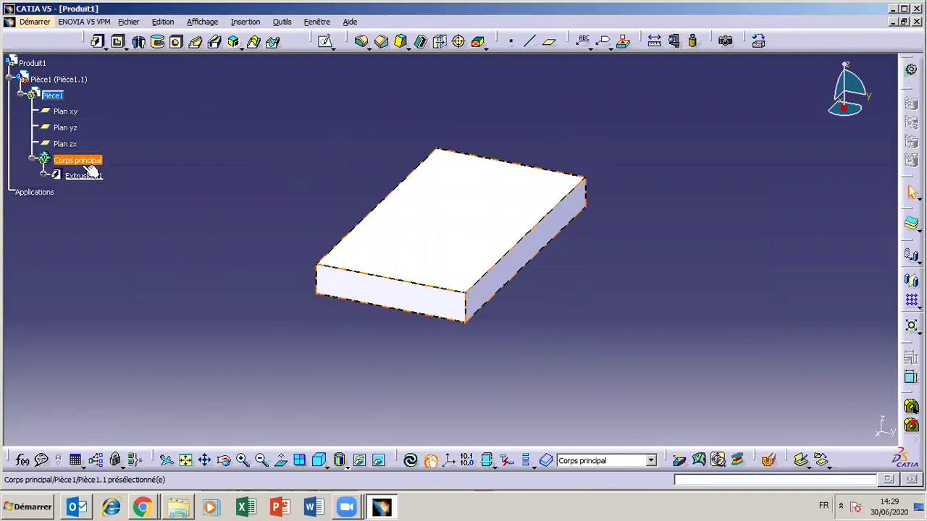
{"action": "right_click", "coordinate": [76, 161]}
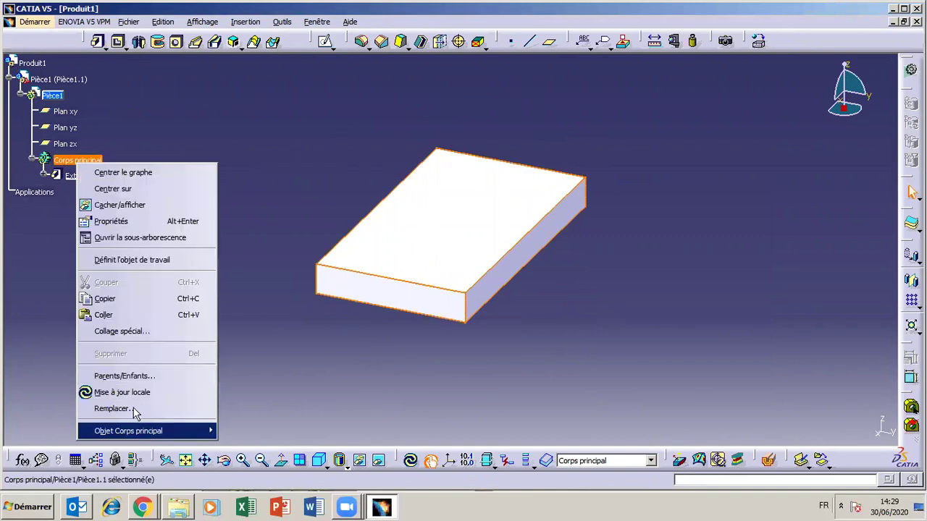
{"action": "left_click", "coordinate": [105, 222]}
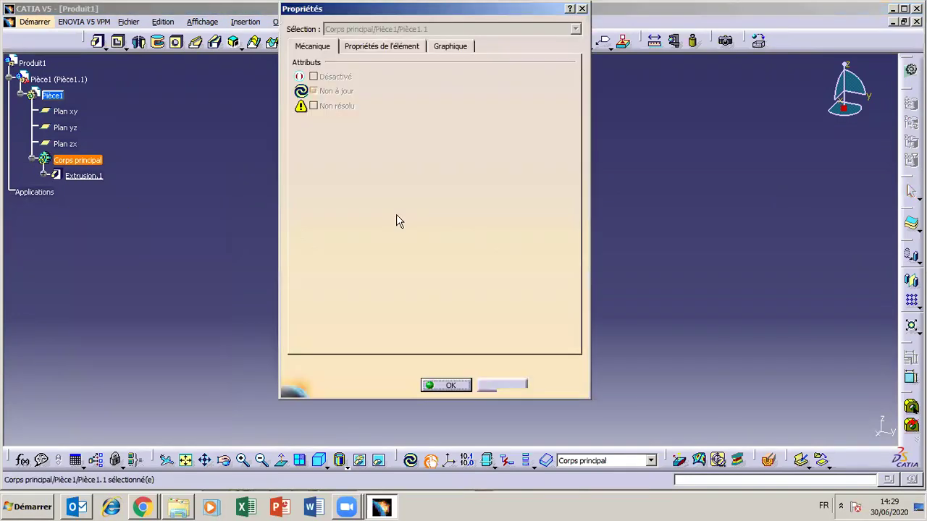
{"action": "left_click", "coordinate": [367, 48]}
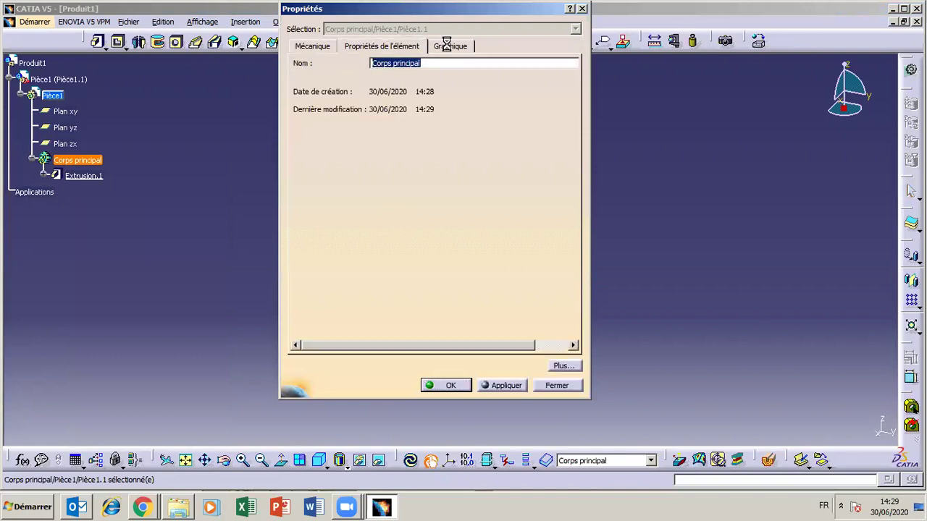
{"action": "left_click", "coordinate": [443, 46]}
{"action": "left_click", "coordinate": [366, 84]}
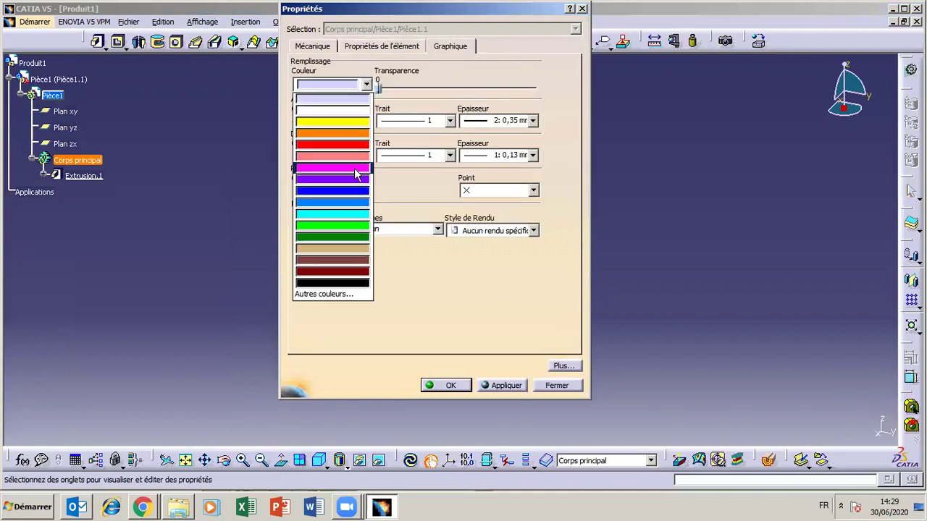
{"action": "left_click", "coordinate": [330, 178]}
{"action": "left_click", "coordinate": [450, 385]}
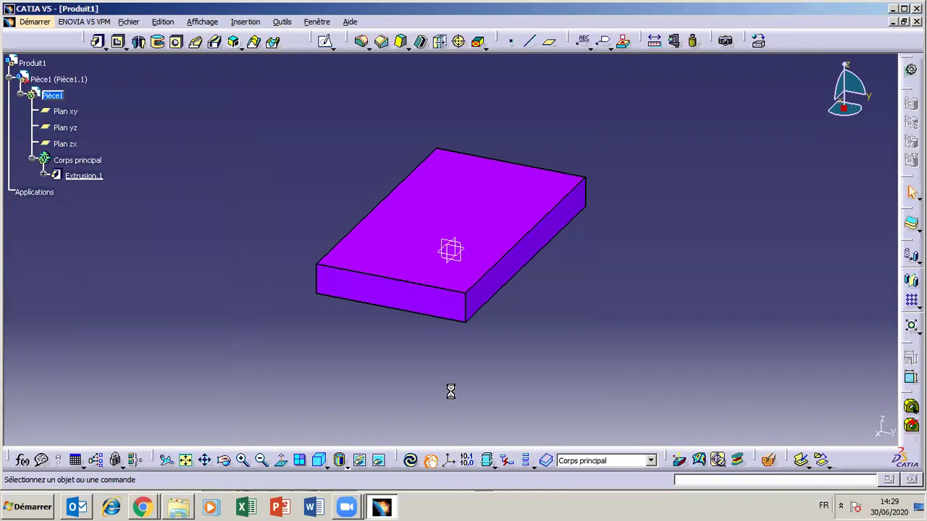
Start saving Pièce1 under a new name and create a folder named Liaison lineaire rectiligne inside Assembly design on the desktop.
{"action": "left_click", "coordinate": [128, 21]}
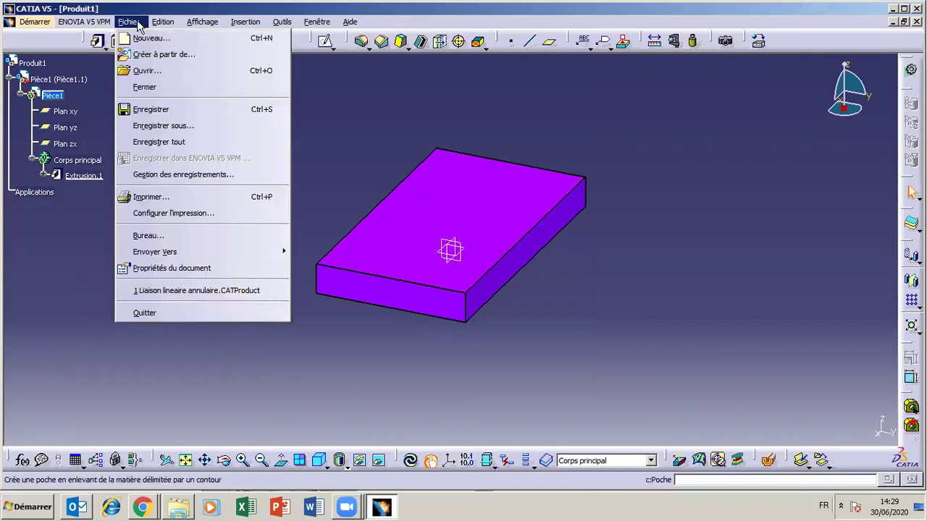
{"action": "left_click", "coordinate": [163, 126]}
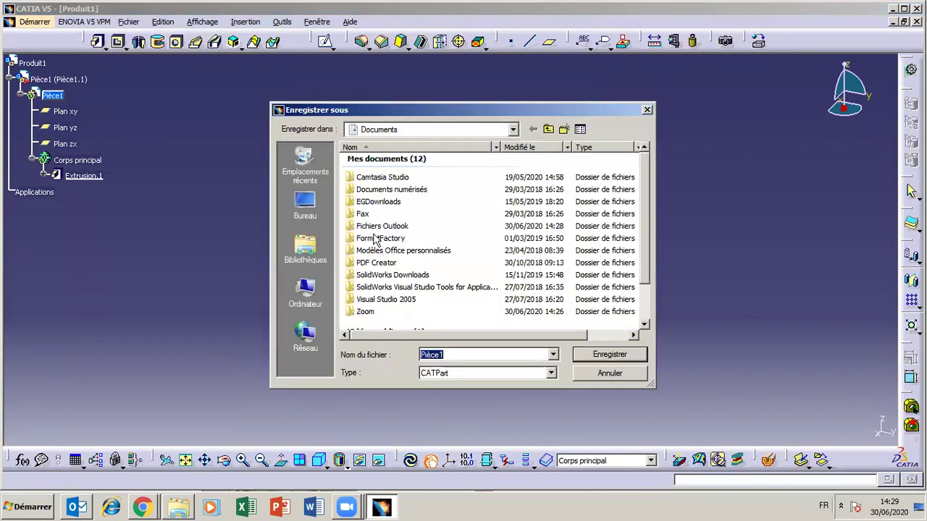
{"action": "left_click", "coordinate": [319, 212]}
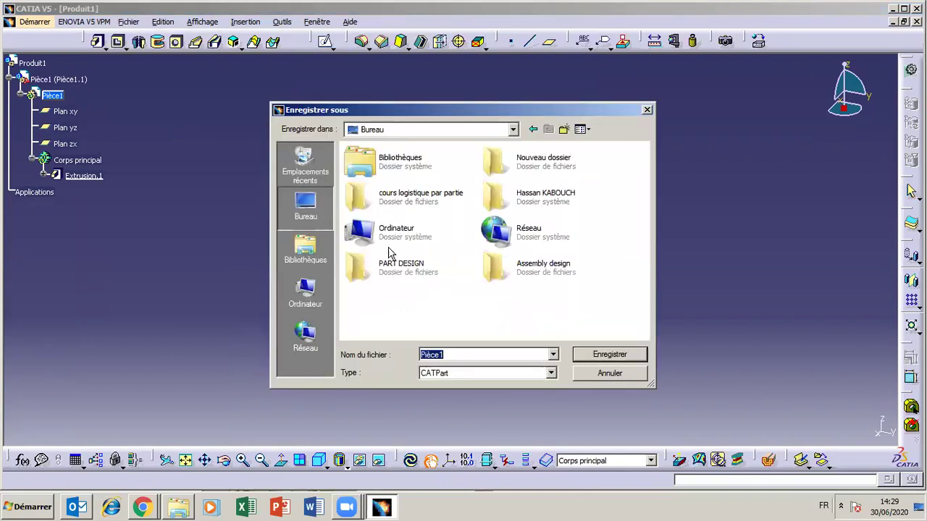
{"action": "double_click", "coordinate": [505, 265]}
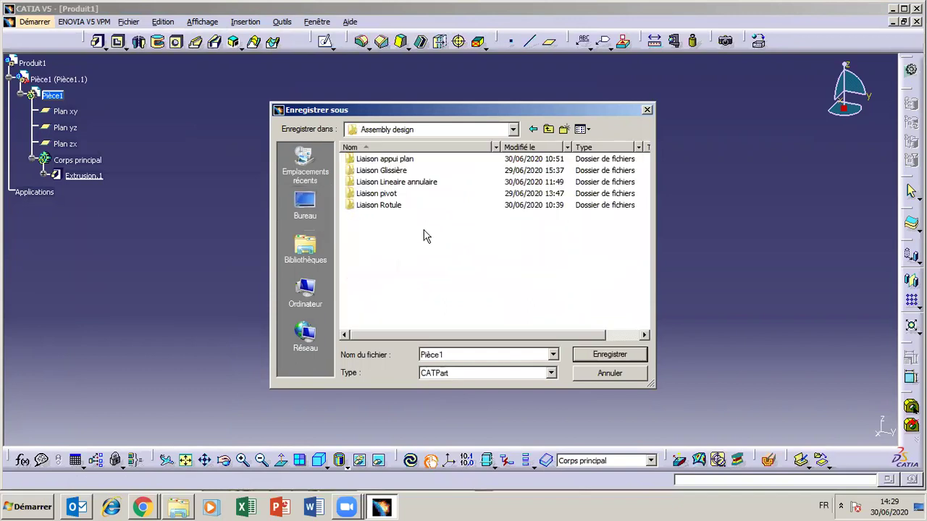
{"action": "left_click", "coordinate": [564, 129]}
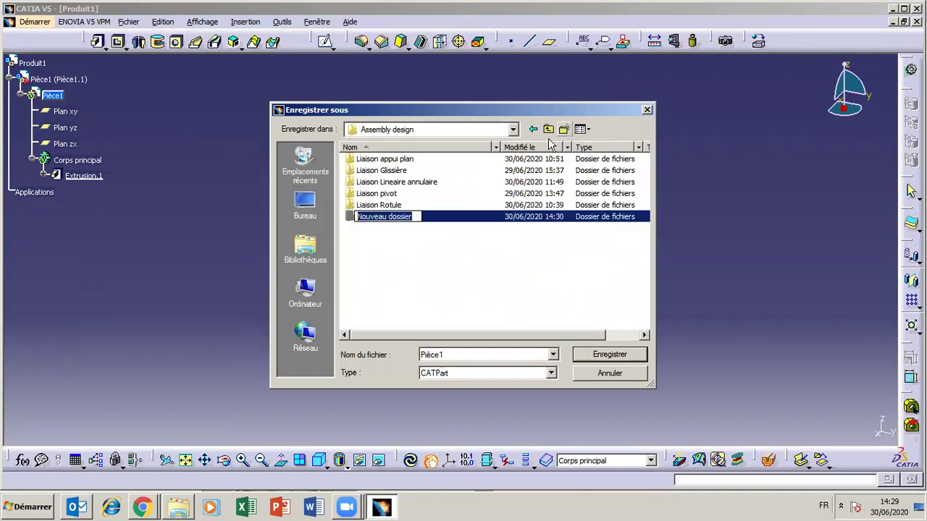
{"action": "type", "text": "Li"}
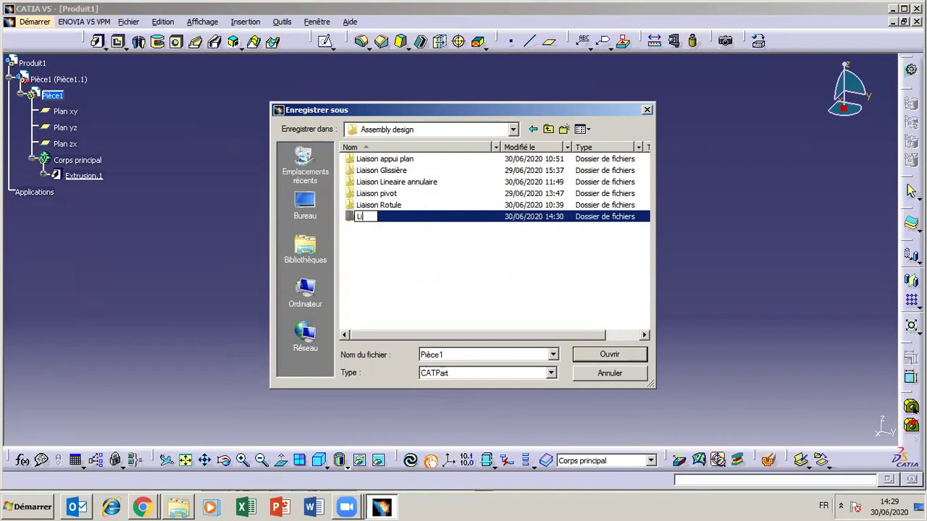
{"action": "type", "text": "aison line"}
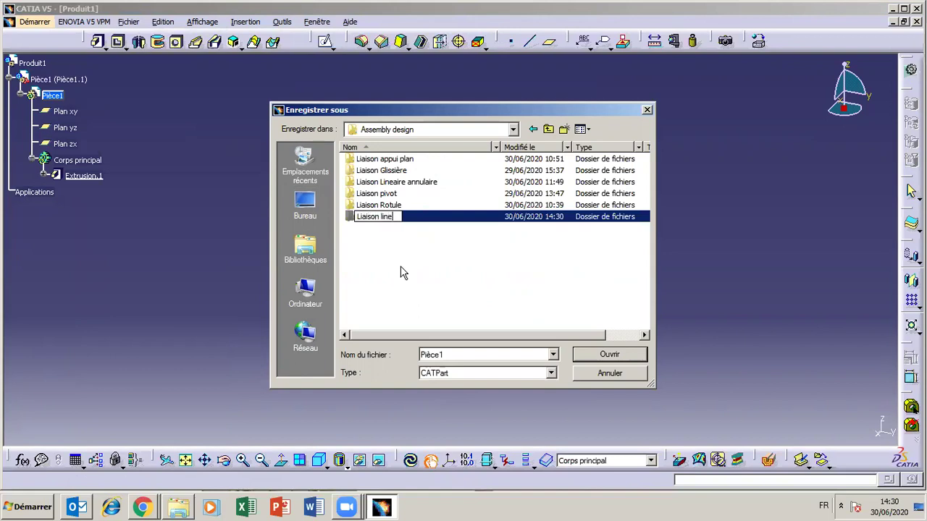
{"action": "type", "text": "aire rectiligne"}
{"action": "key", "text": "Return"}
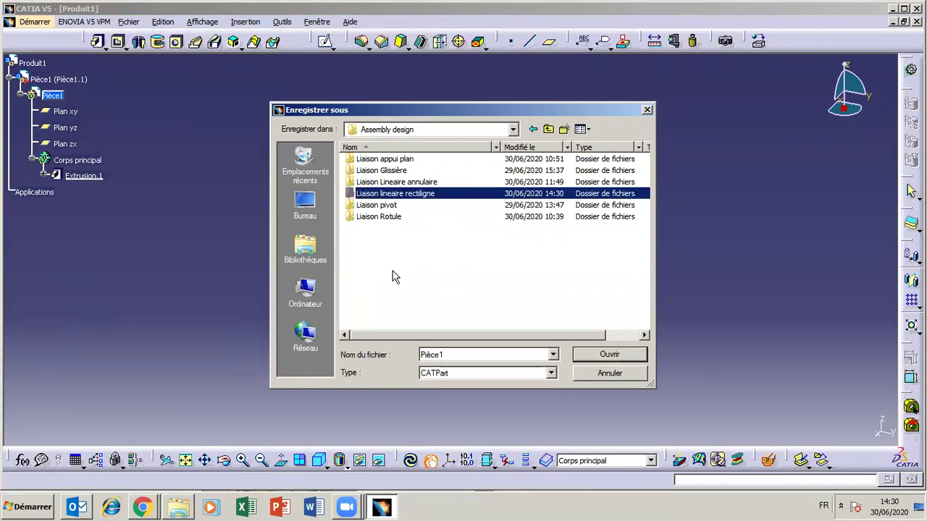
Save the base plate part as BATI in the Liaison lineaire rectiligne folder.
{"action": "double_click", "coordinate": [383, 197]}
{"action": "double_click", "coordinate": [458, 355]}
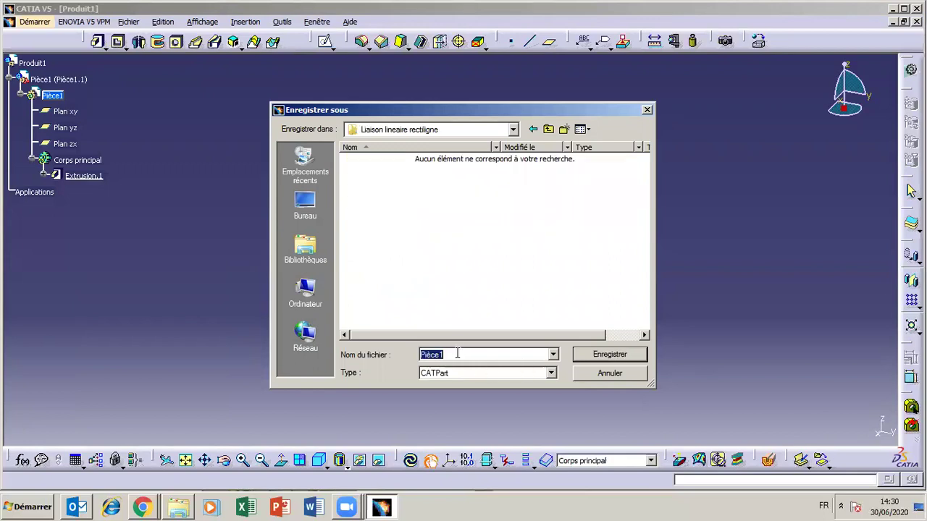
{"action": "type", "text": "BATI"}
{"action": "left_click", "coordinate": [592, 356]}
{"action": "left_click", "coordinate": [509, 306]}
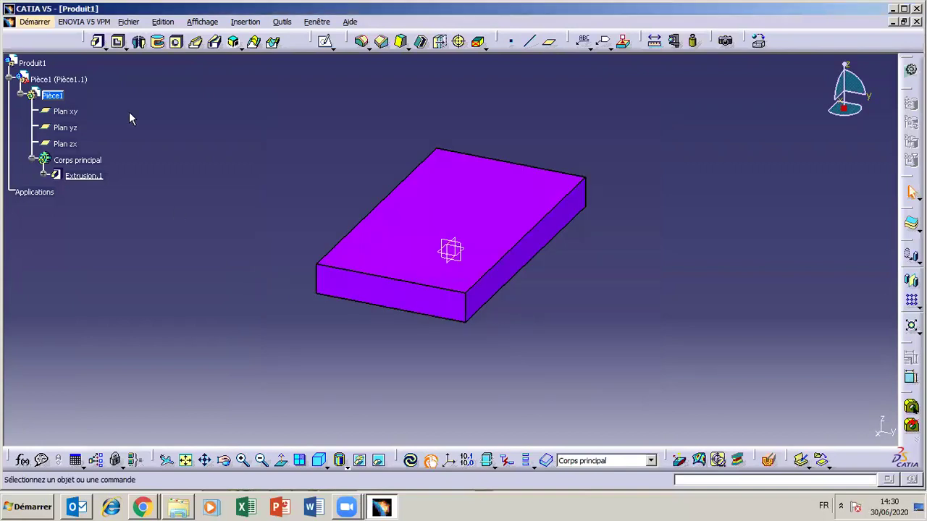
Insert a new part into Produit1, choosing to define a new origin point for it.
{"action": "double_click", "coordinate": [43, 66]}
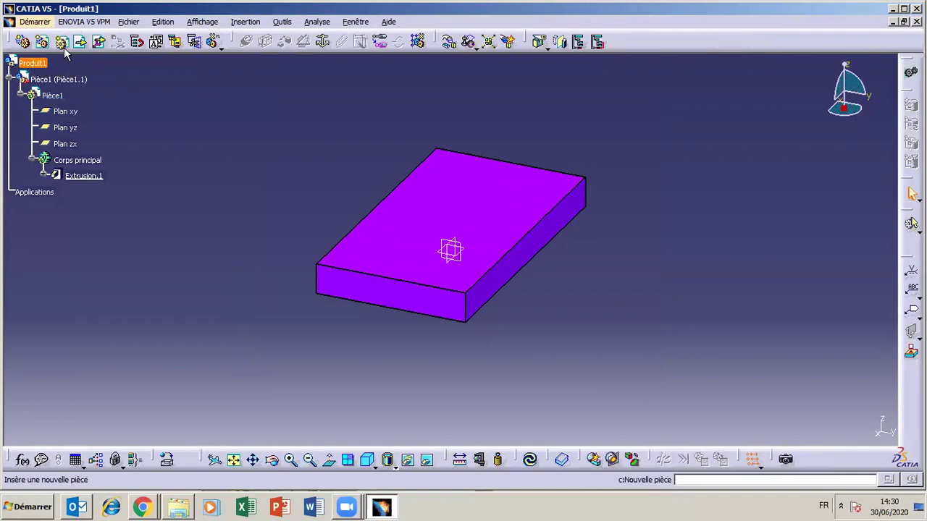
{"action": "left_click", "coordinate": [62, 43]}
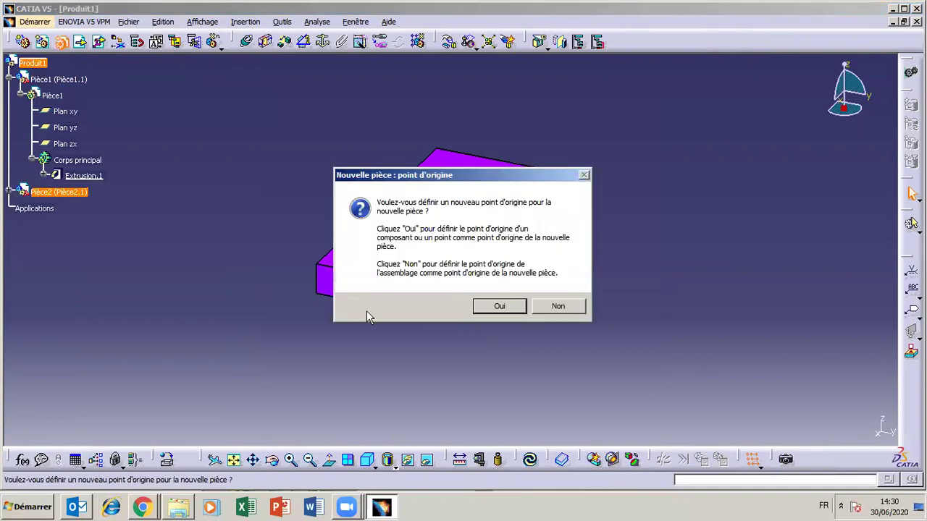
{"action": "left_click", "coordinate": [511, 307]}
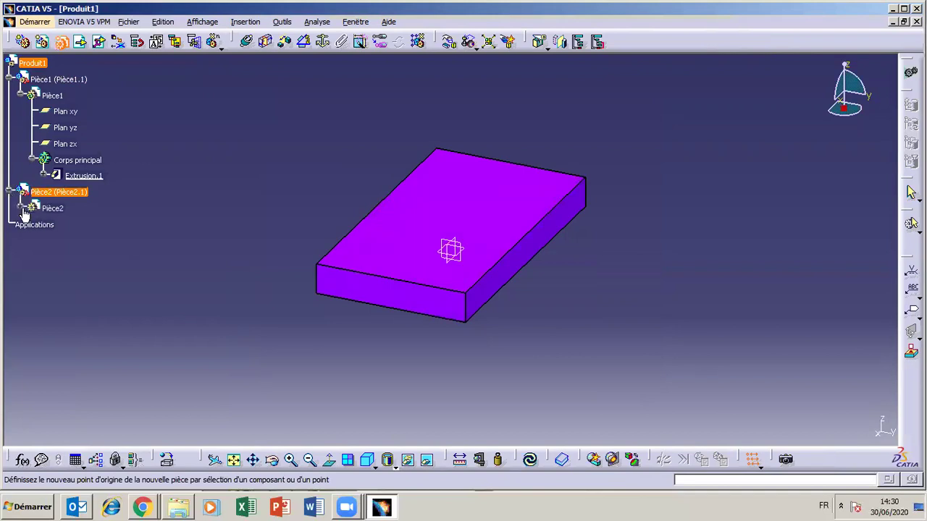
{"action": "left_click", "coordinate": [9, 192]}
Activate Pièce2 for part editing and expand its planes and body in the tree.
{"action": "double_click", "coordinate": [57, 209]}
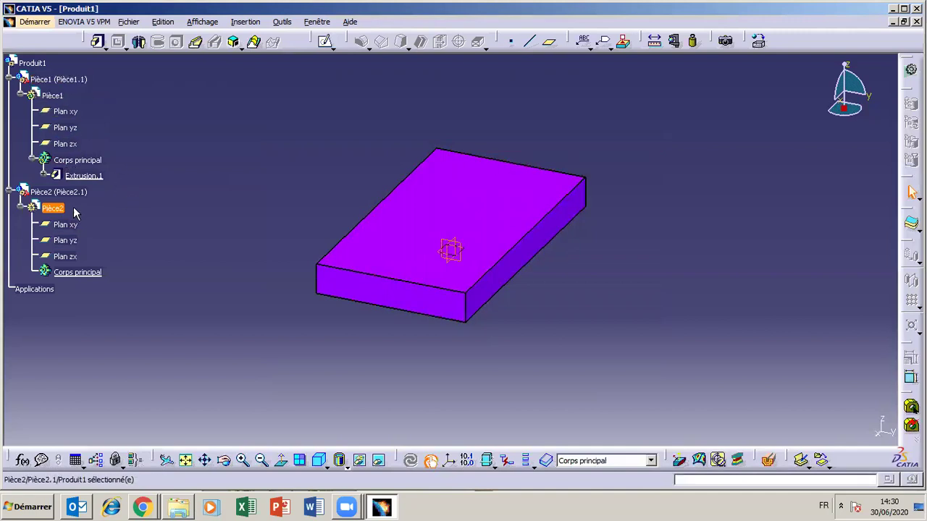
{"action": "left_click", "coordinate": [66, 240]}
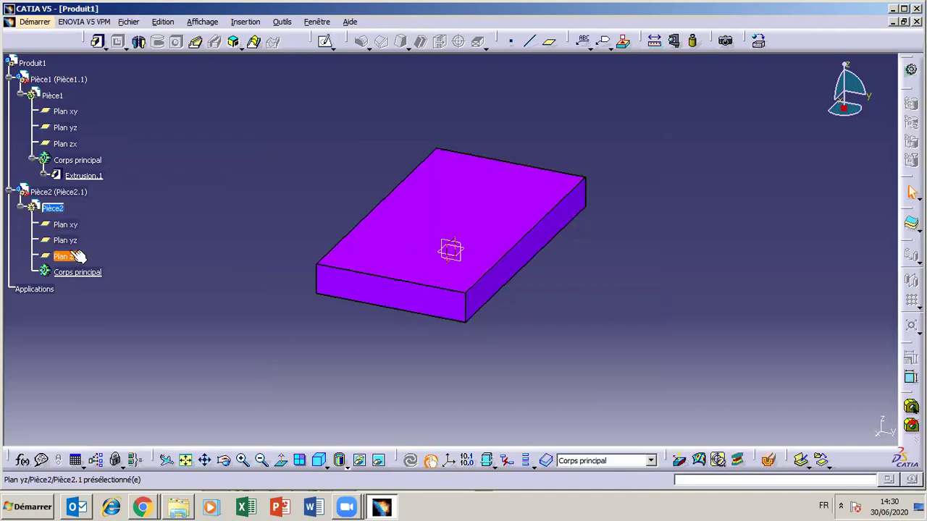
{"action": "double_click", "coordinate": [54, 207]}
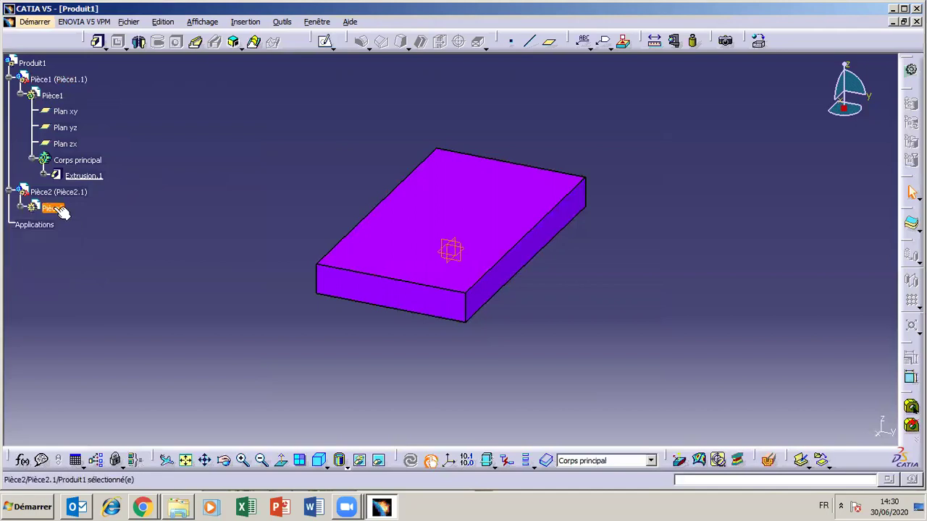
{"action": "left_click", "coordinate": [21, 208]}
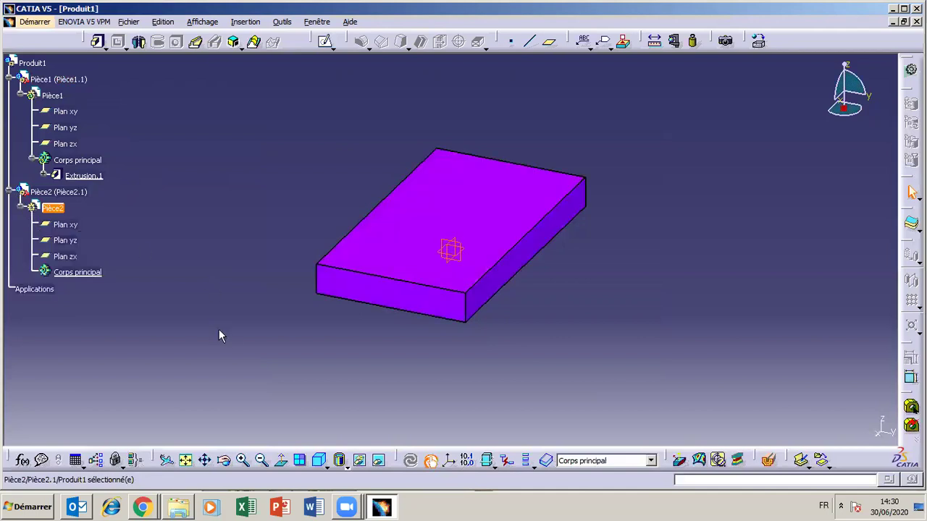
Sketch a circle about 45 mm in diameter on Pièce2's yz plane, centred on the vertical axis about 60 mm above the origin.
{"action": "left_click", "coordinate": [223, 461]}
{"action": "mouse_move", "coordinate": [444, 318]}
{"action": "left_mouse_down"}
{"action": "mouse_move", "coordinate": [386, 339]}
{"action": "mouse_move", "coordinate": [351, 395]}
{"action": "mouse_move", "coordinate": [439, 401]}
{"action": "mouse_move", "coordinate": [420, 415]}
{"action": "mouse_move", "coordinate": [449, 328]}
{"action": "left_mouse_up"}
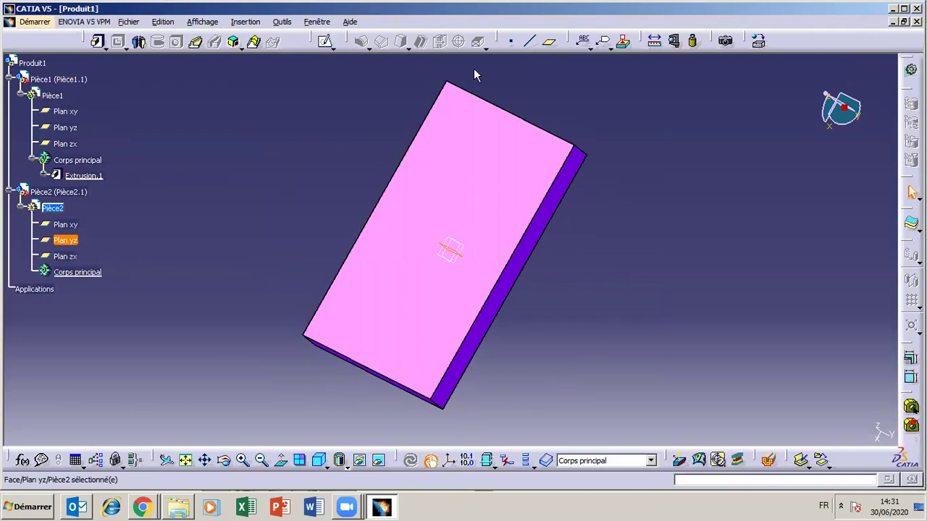
{"action": "left_click", "coordinate": [324, 41]}
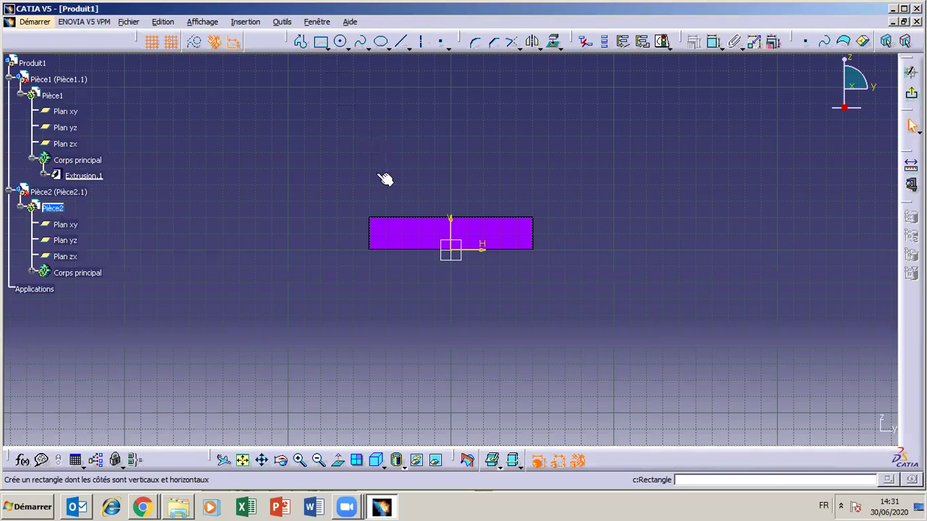
{"action": "left_click", "coordinate": [346, 44]}
{"action": "left_click", "coordinate": [341, 42]}
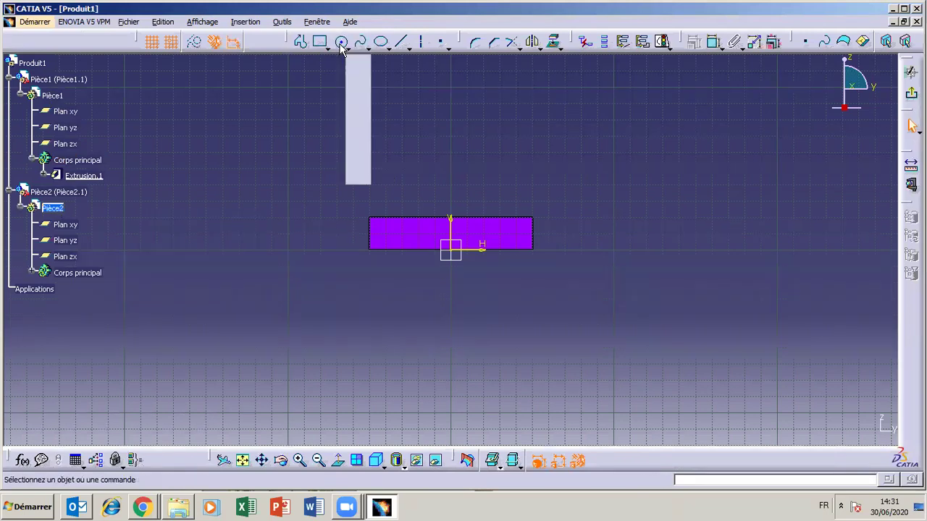
{"action": "left_click", "coordinate": [450, 151]}
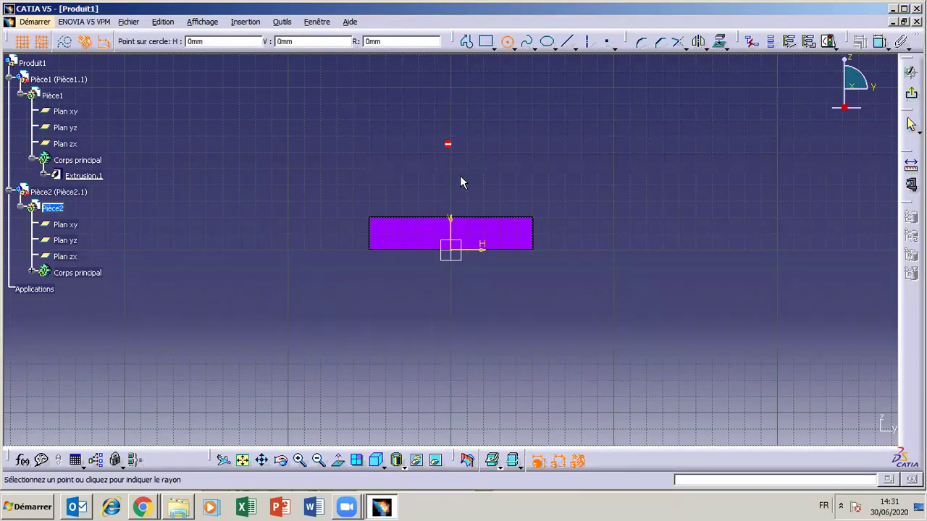
{"action": "left_click", "coordinate": [463, 184]}
Dimension the circle's diameter and set it to 40 mm.
{"action": "left_click", "coordinate": [713, 42]}
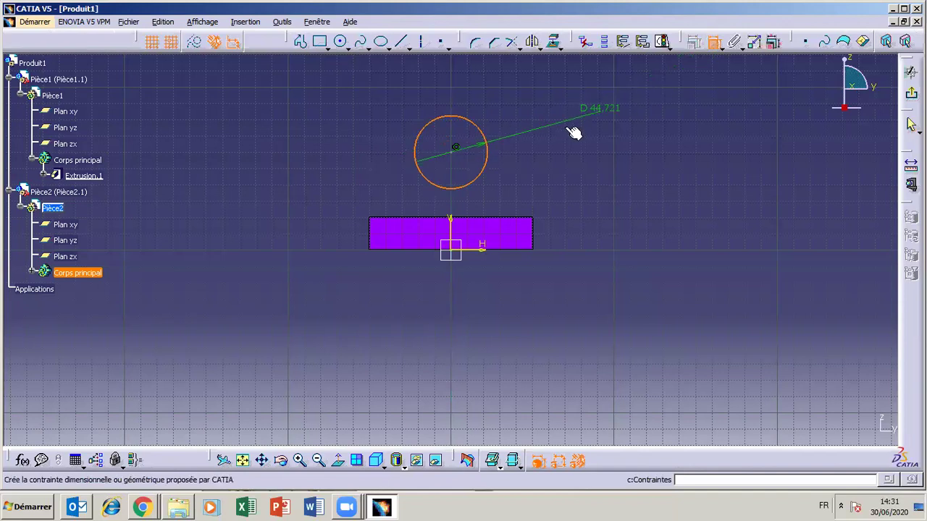
{"action": "left_click", "coordinate": [548, 123]}
{"action": "double_click", "coordinate": [548, 128]}
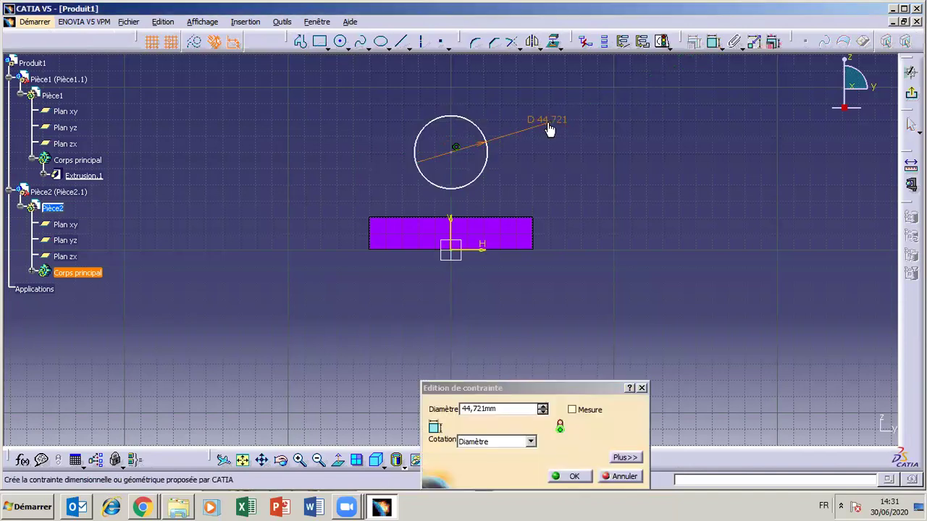
{"action": "left_click", "coordinate": [506, 408]}
{"action": "type", "text": "40"}
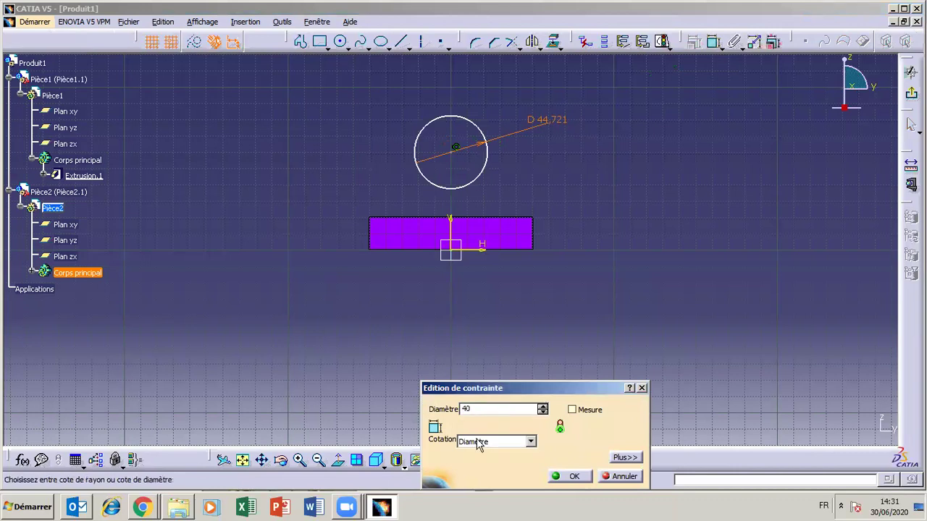
{"action": "left_click", "coordinate": [572, 477]}
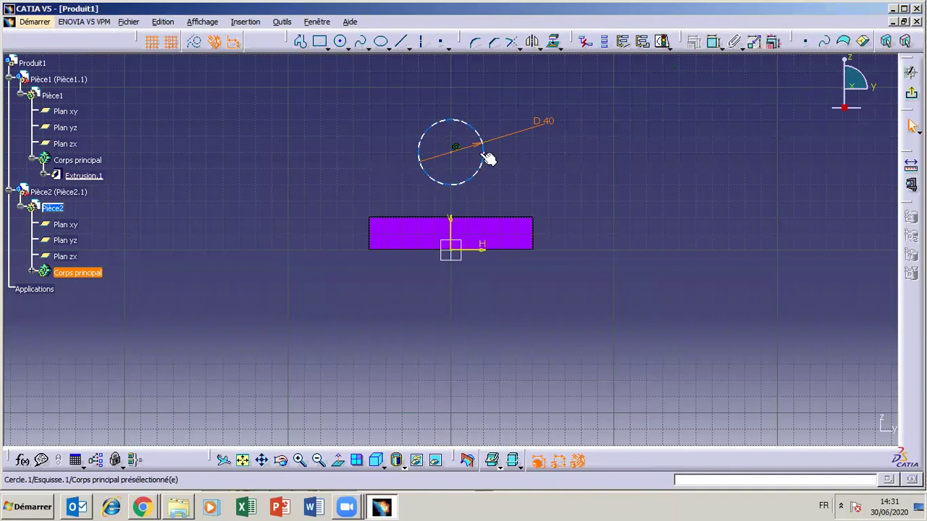
Dimension the height of the circle's centre above the horizontal axis and exit the sketch.
{"action": "left_click", "coordinate": [713, 42]}
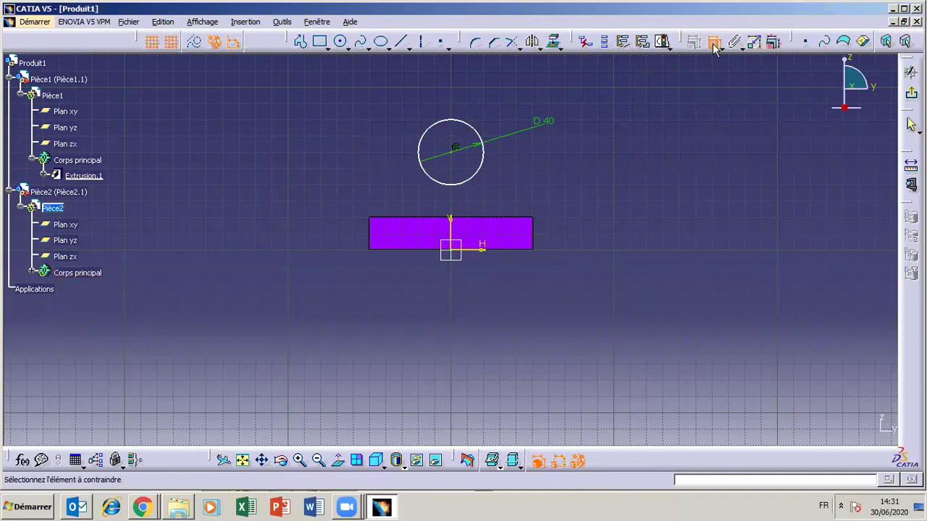
{"action": "left_click", "coordinate": [451, 160]}
{"action": "left_click", "coordinate": [480, 250]}
{"action": "left_click", "coordinate": [569, 217]}
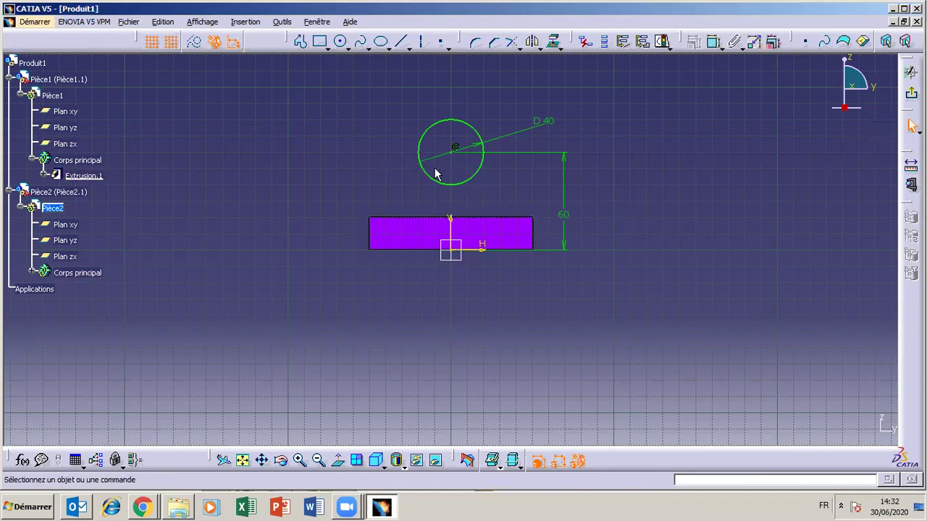
{"action": "left_click", "coordinate": [911, 94]}
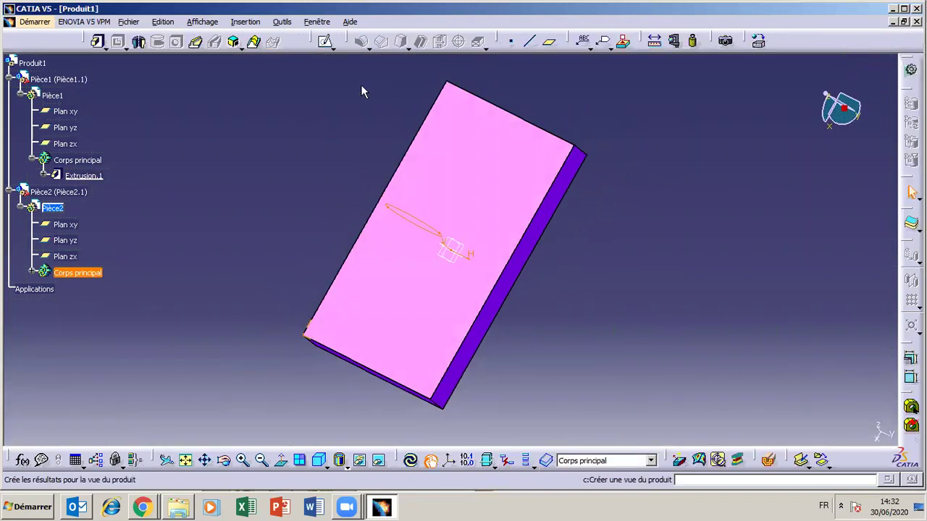
Extrude the circle sketch with a length of 60 mm and symmetric extension.
{"action": "left_click", "coordinate": [97, 41]}
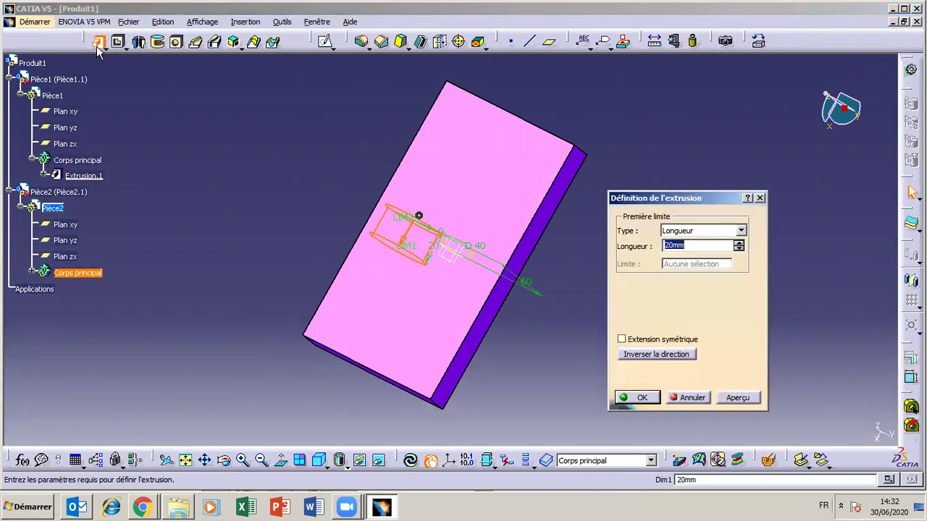
{"action": "type", "text": "60"}
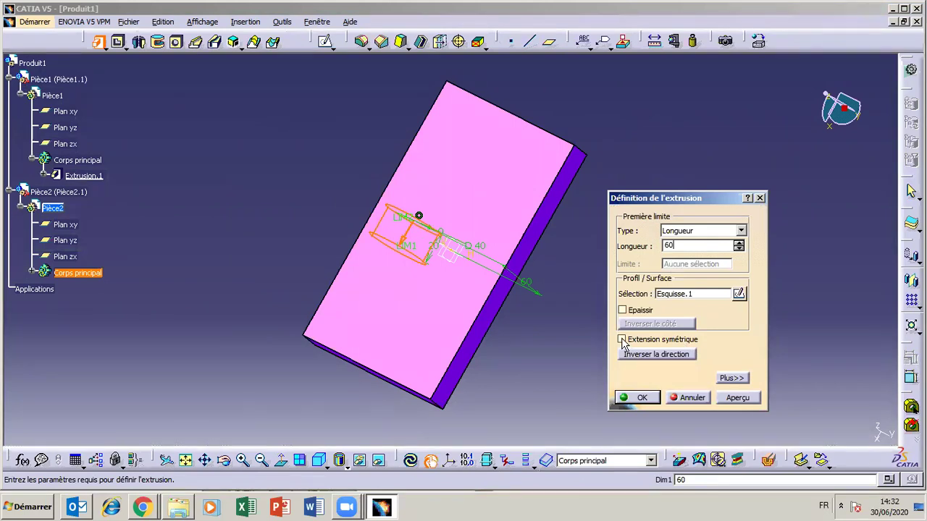
{"action": "left_click", "coordinate": [622, 339]}
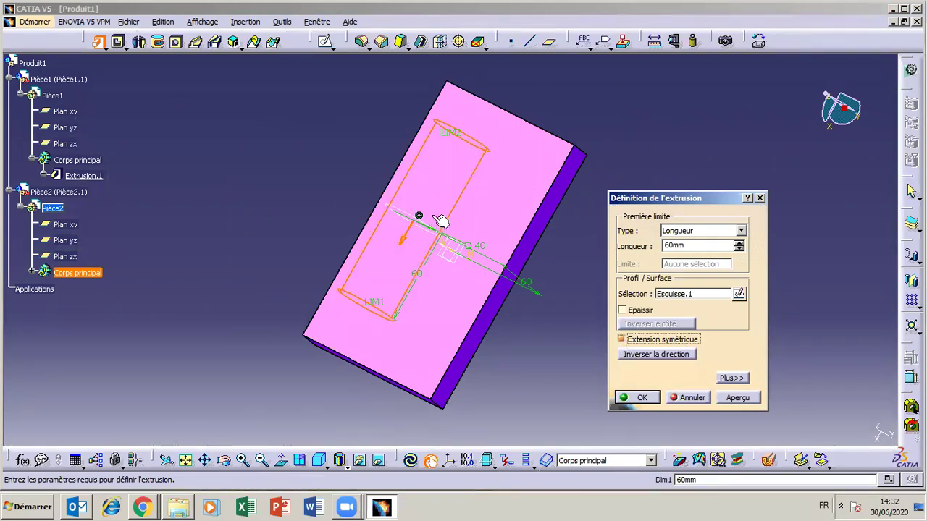
{"action": "left_click", "coordinate": [646, 398]}
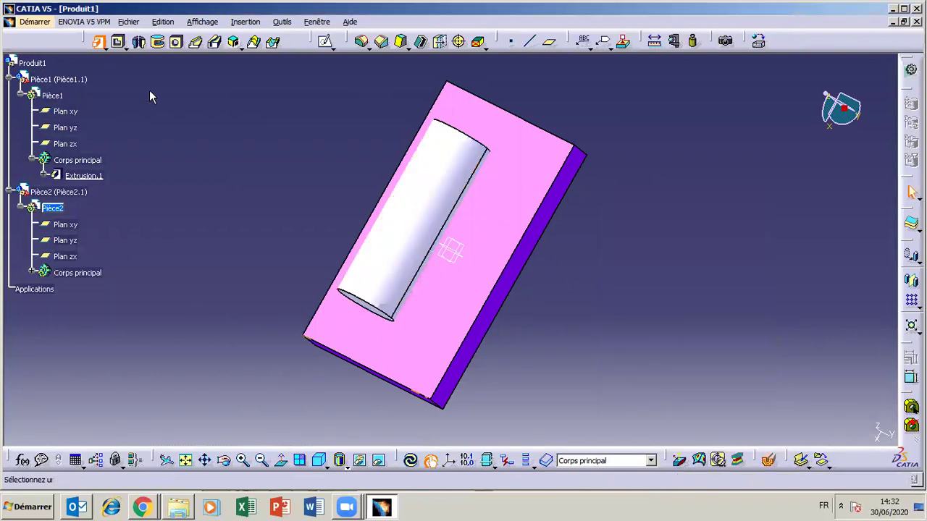
Save the cylinder part as P2 CYLINDRE in the Liaison lineaire rectiligne folder.
{"action": "left_click", "coordinate": [128, 22]}
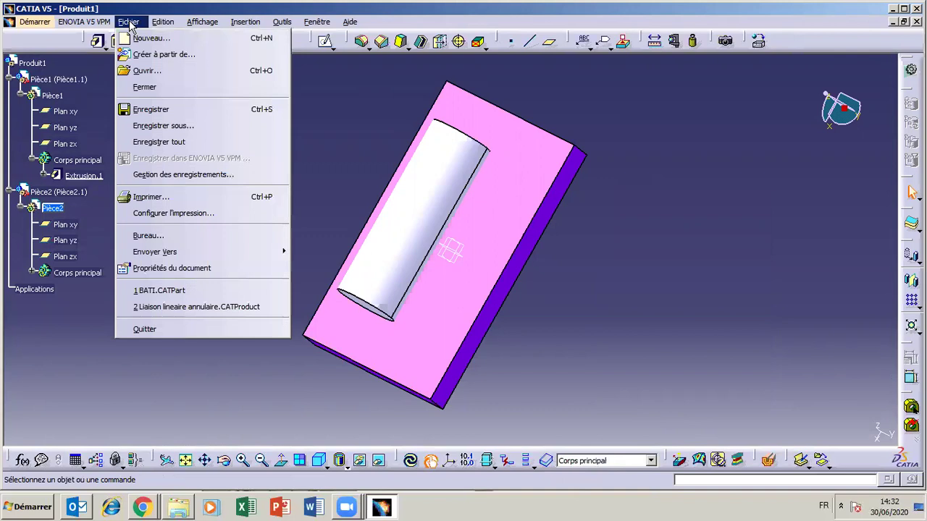
{"action": "left_click", "coordinate": [163, 126]}
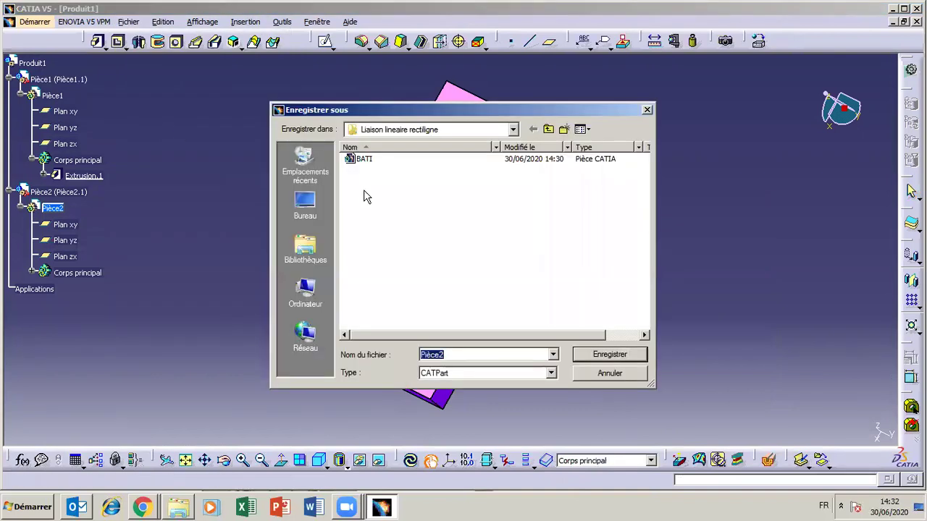
{"action": "type", "text": "P2 CYLINDRE"}
{"action": "left_click", "coordinate": [588, 355]}
{"action": "left_click", "coordinate": [517, 307]}
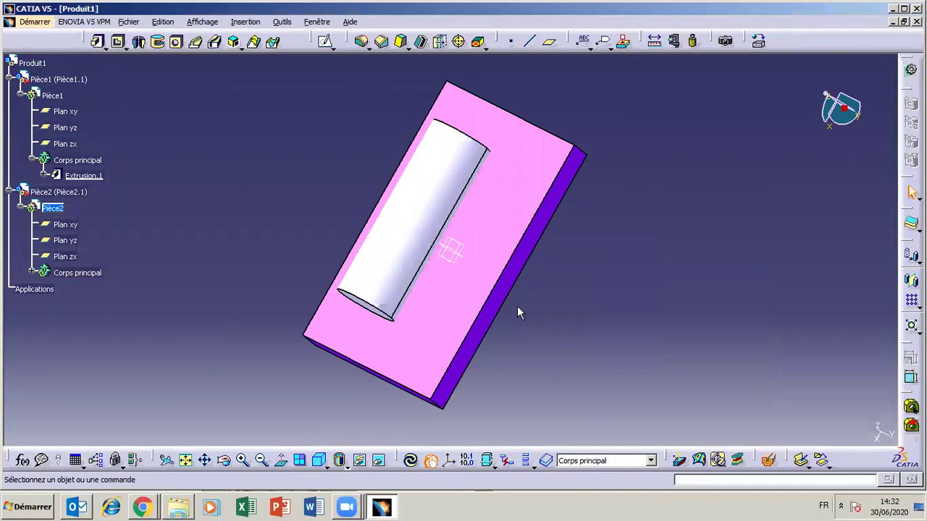
Activate the root product Produit1 to return to assembly-level editing.
{"action": "middle_click_drag", "start_coordinate": [376, 380], "coordinate": [435, 222]}
{"action": "left_click", "coordinate": [37, 63]}
{"action": "double_click", "coordinate": [38, 63]}
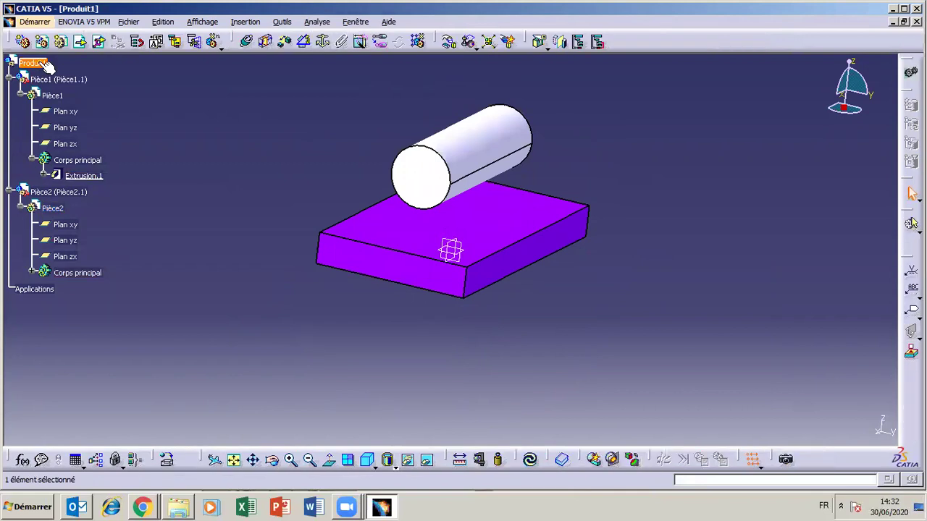
Examine the cylinder and base plate from several angles, focusing on the gap between the cylinder and the plate's upper face.
{"action": "left_click", "coordinate": [273, 461]}
{"action": "left_click_drag", "start_coordinate": [312, 405], "coordinate": [311, 332]}
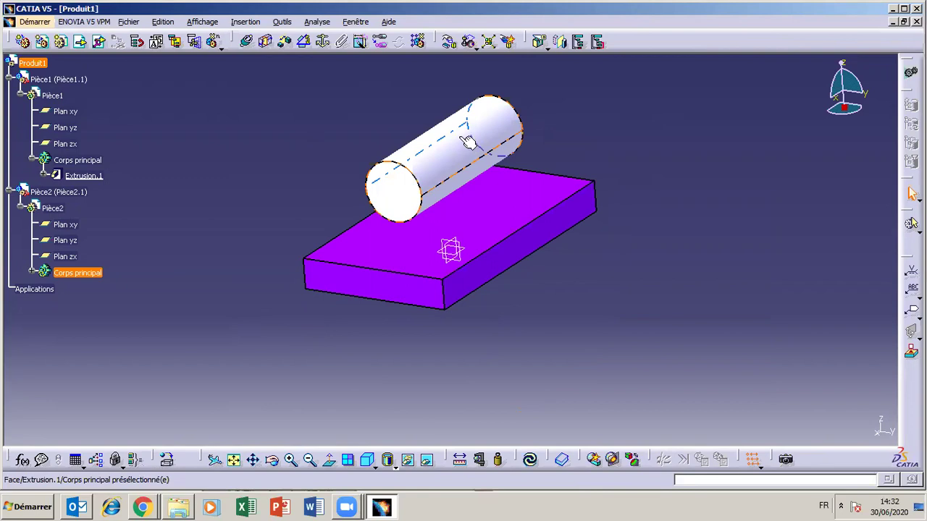
{"action": "left_click", "coordinate": [272, 460]}
{"action": "left_click_drag", "start_coordinate": [343, 300], "coordinate": [413, 246]}
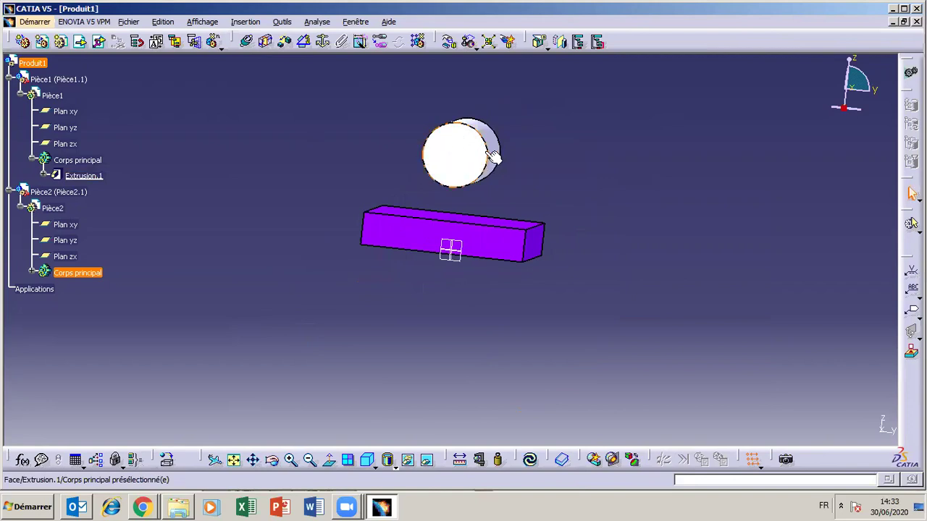
{"action": "left_click", "coordinate": [467, 193]}
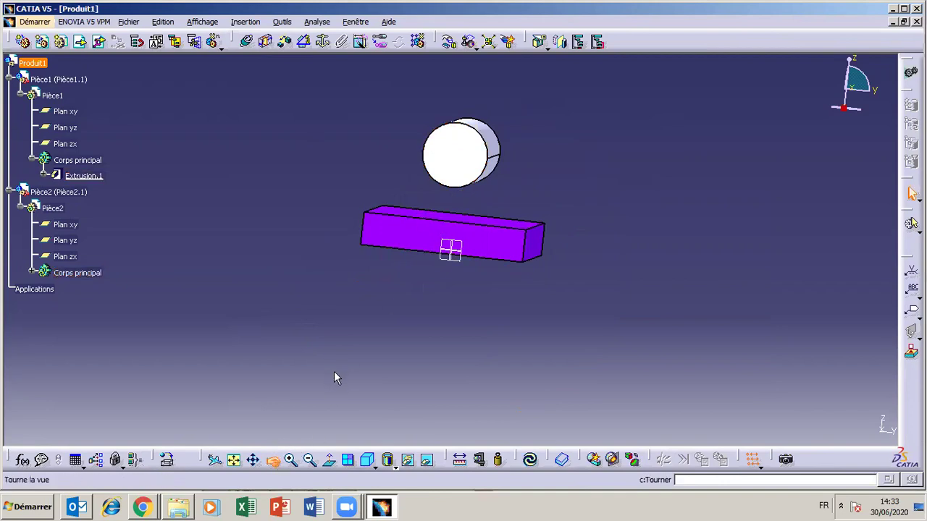
{"action": "left_click_drag", "start_coordinate": [335, 377], "coordinate": [306, 424]}
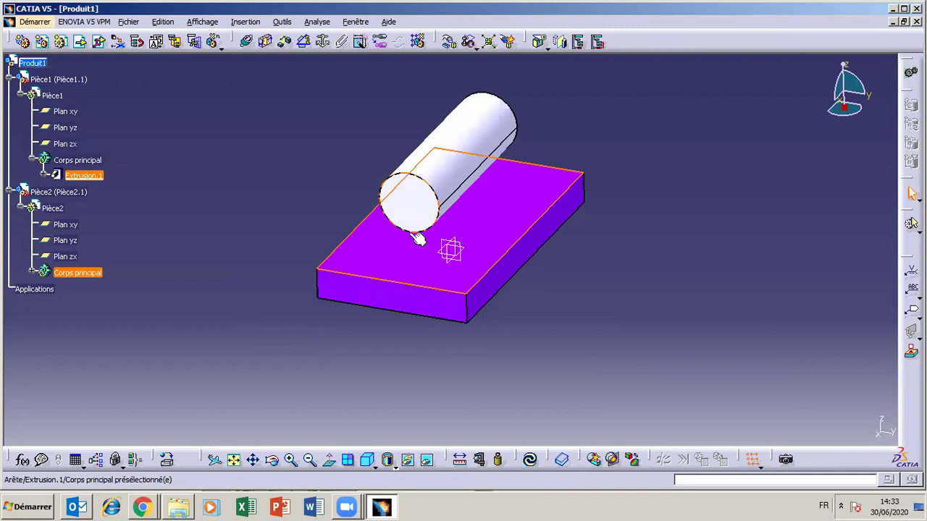
{"action": "left_click", "coordinate": [396, 272]}
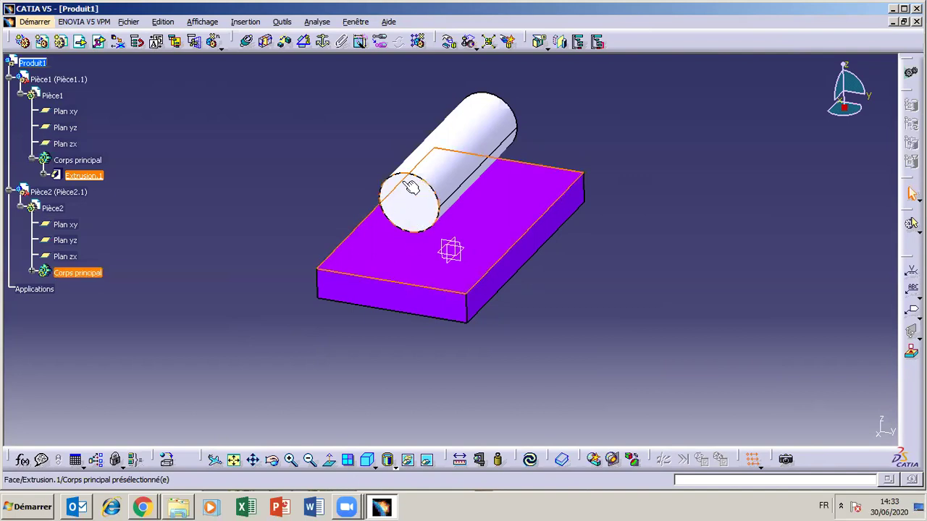
{"action": "left_click", "coordinate": [272, 459]}
{"action": "left_click_drag", "start_coordinate": [296, 400], "coordinate": [346, 331]}
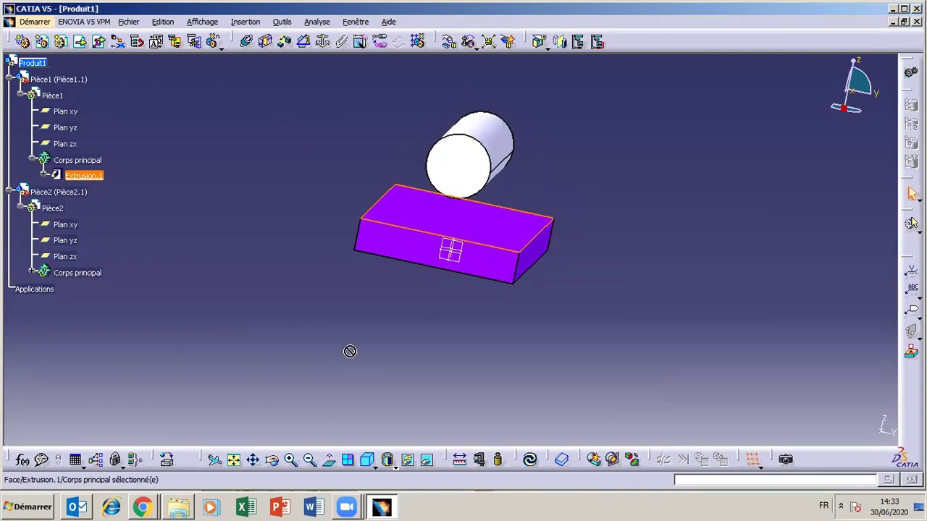
{"action": "left_click", "coordinate": [272, 460]}
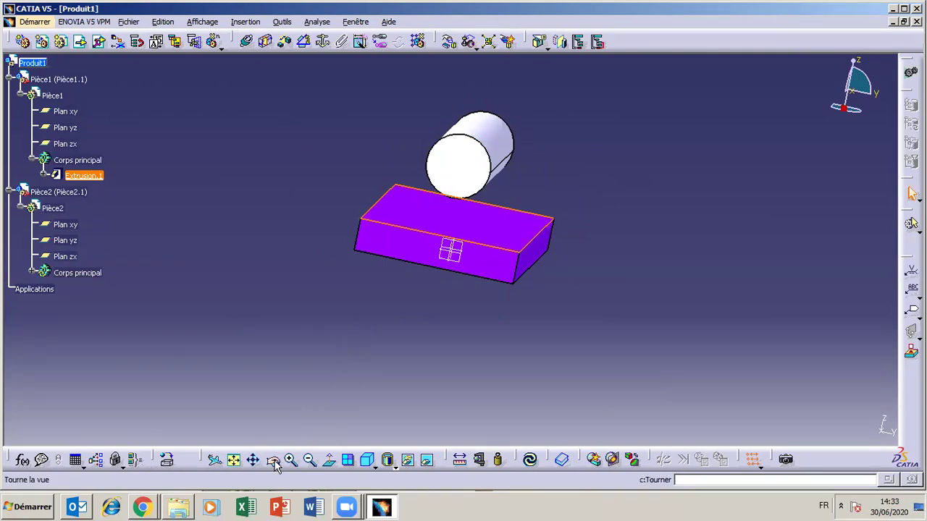
{"action": "left_click", "coordinate": [354, 321]}
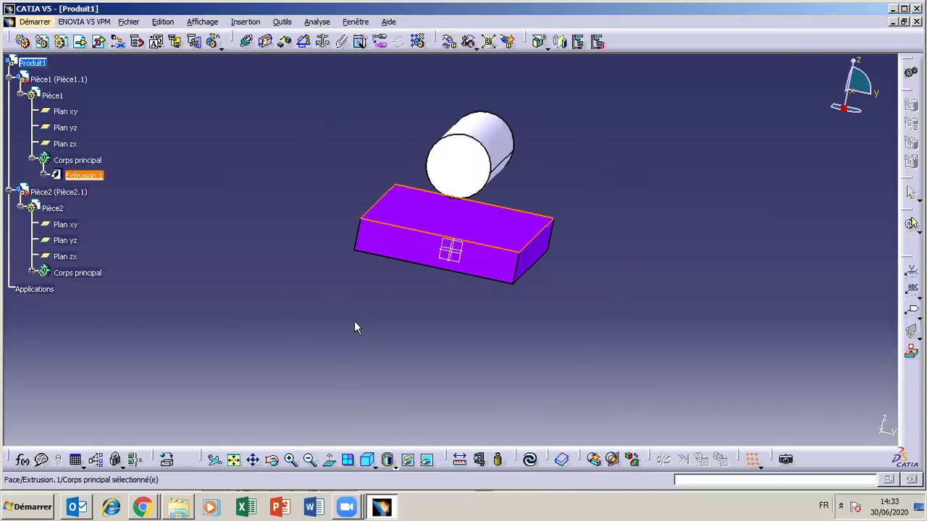
Activate Pièce1 and create a reference plane offset 20 mm above the base plate's upper face.
{"action": "left_click", "coordinate": [406, 249]}
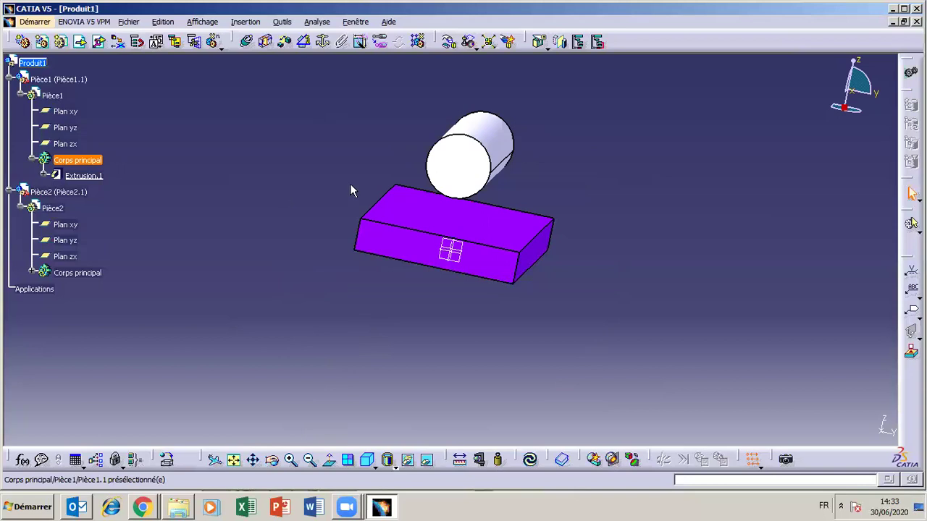
{"action": "left_click", "coordinate": [412, 216]}
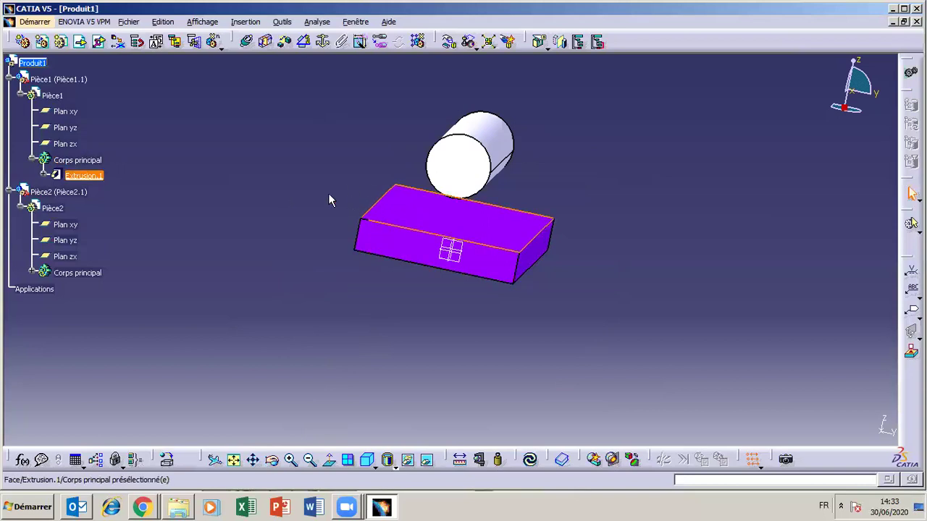
{"action": "left_click", "coordinate": [414, 217]}
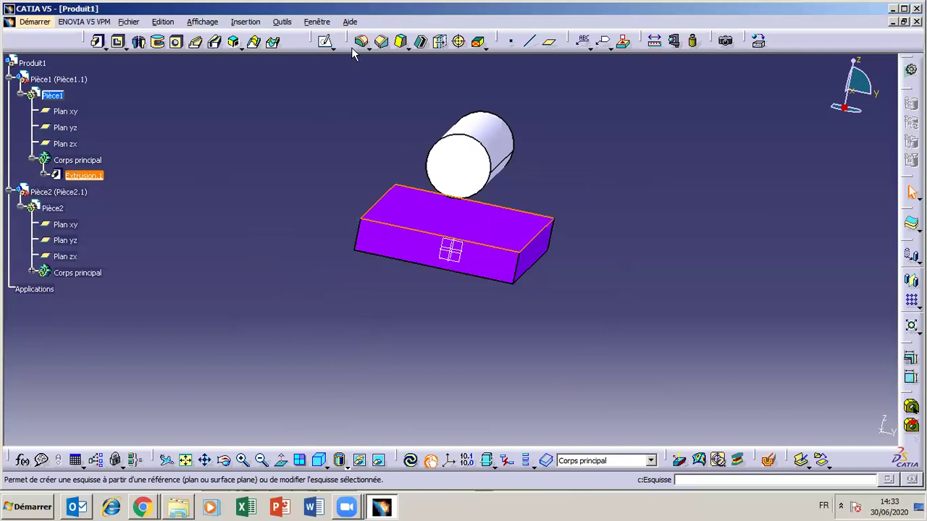
{"action": "left_click", "coordinate": [287, 224]}
{"action": "left_click", "coordinate": [548, 42]}
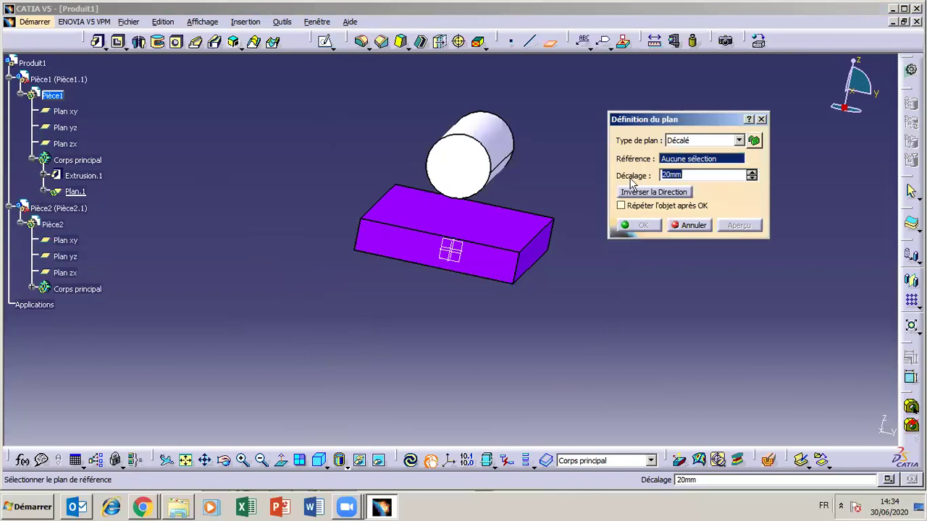
{"action": "left_click", "coordinate": [509, 229]}
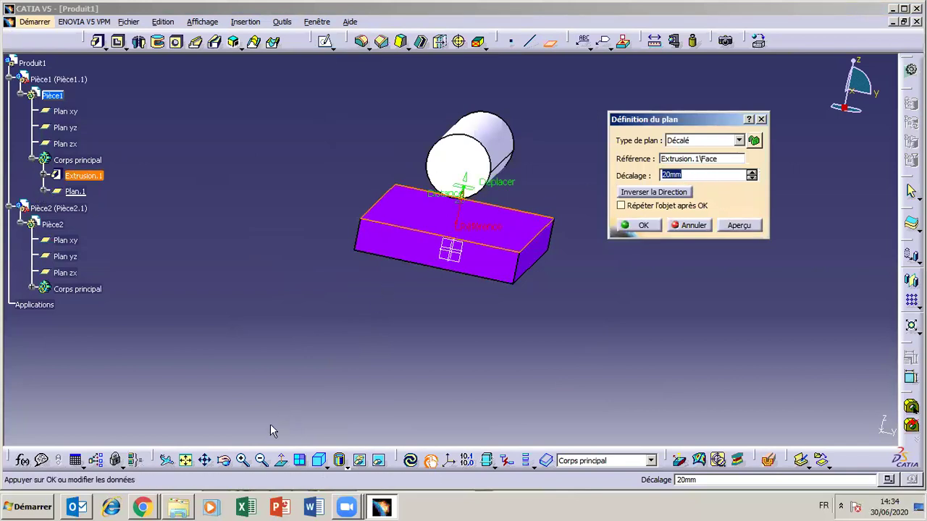
{"action": "middle_click_drag", "start_coordinate": [483, 320], "coordinate": [506, 293]}
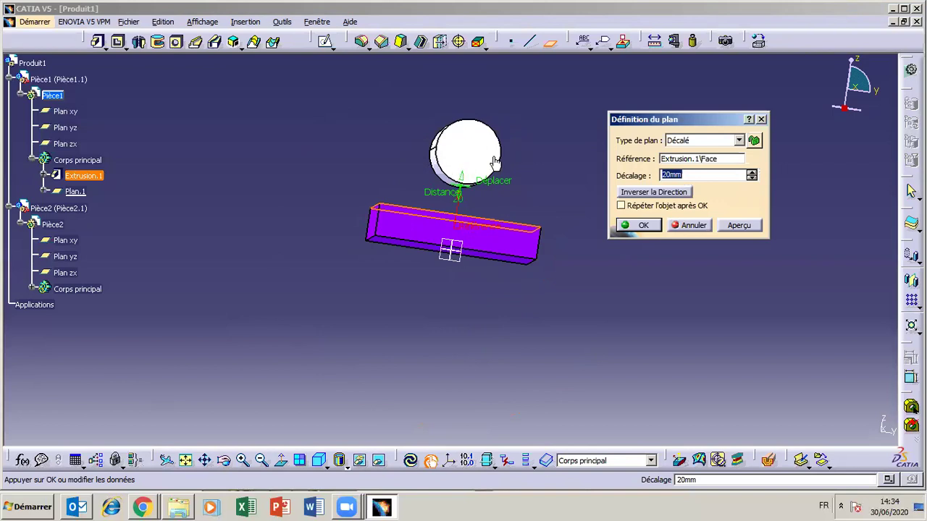
{"action": "left_click", "coordinate": [637, 226]}
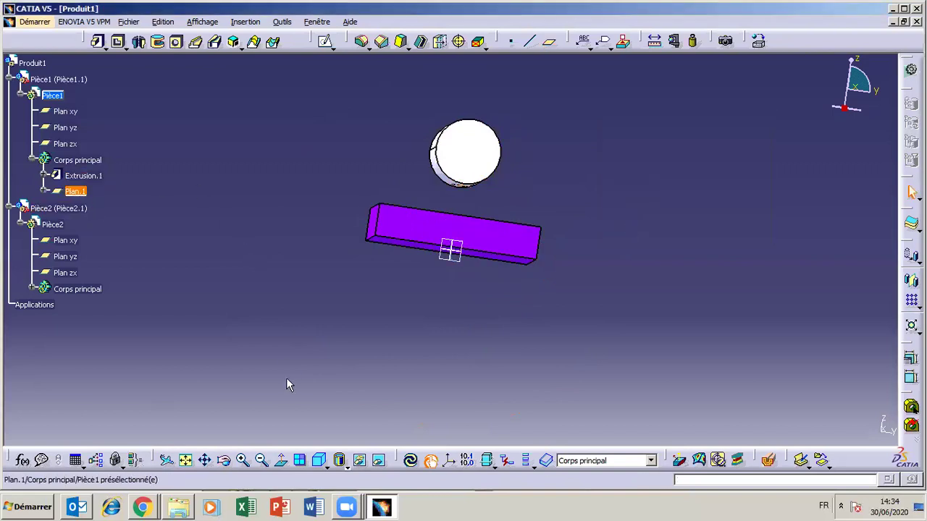
Reactivate the root product Produit1 after creating the plane.
{"action": "left_click", "coordinate": [224, 461]}
{"action": "left_click_drag", "start_coordinate": [370, 303], "coordinate": [310, 269]}
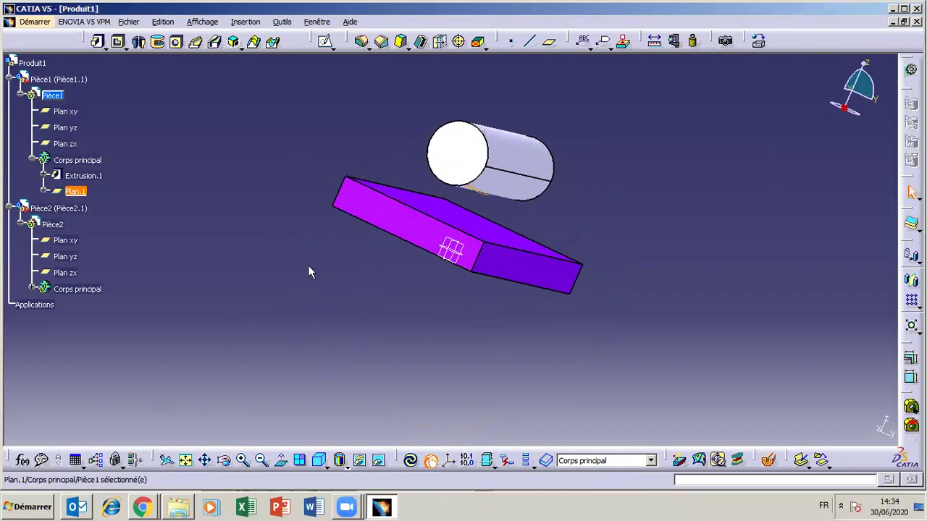
{"action": "double_click", "coordinate": [32, 64]}
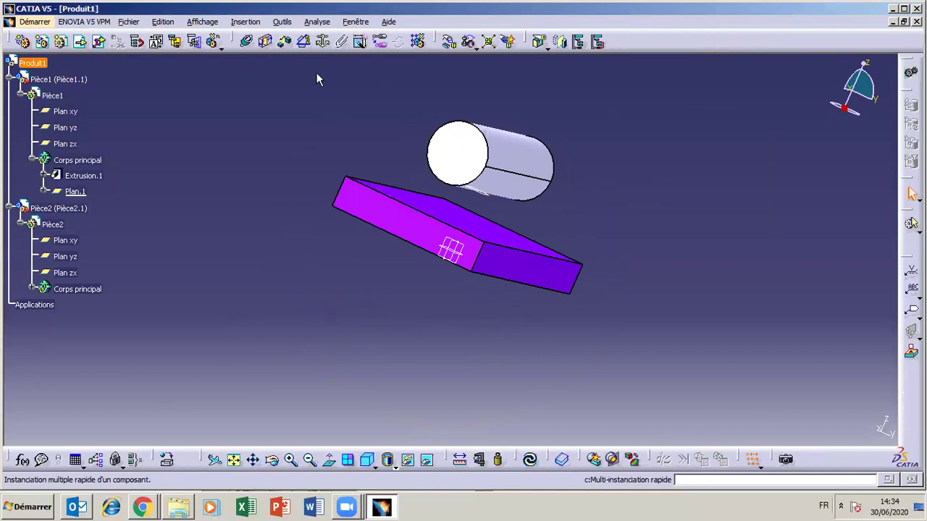
Constrain the cylinder's axis to coincide with the plate's offset plane, turn off the assistant message, and update the assembly.
{"action": "left_click", "coordinate": [246, 44]}
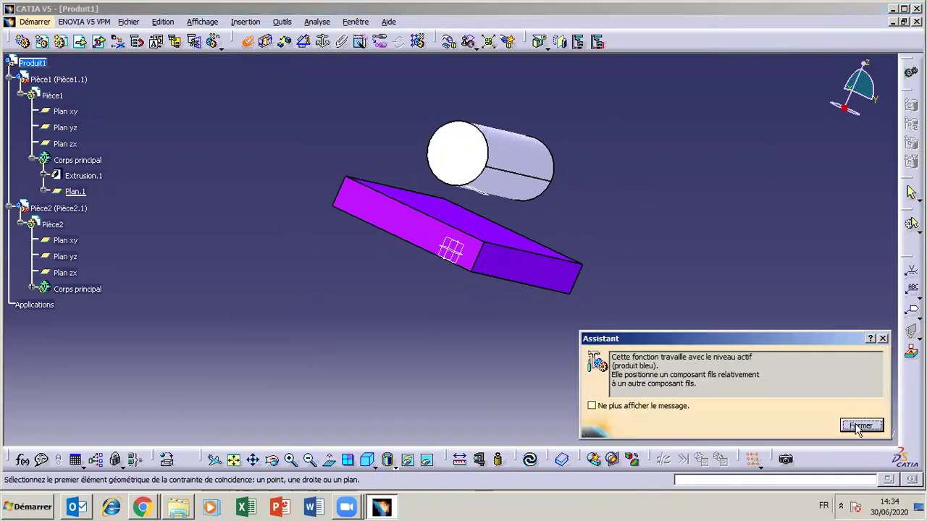
{"action": "left_click", "coordinate": [592, 406]}
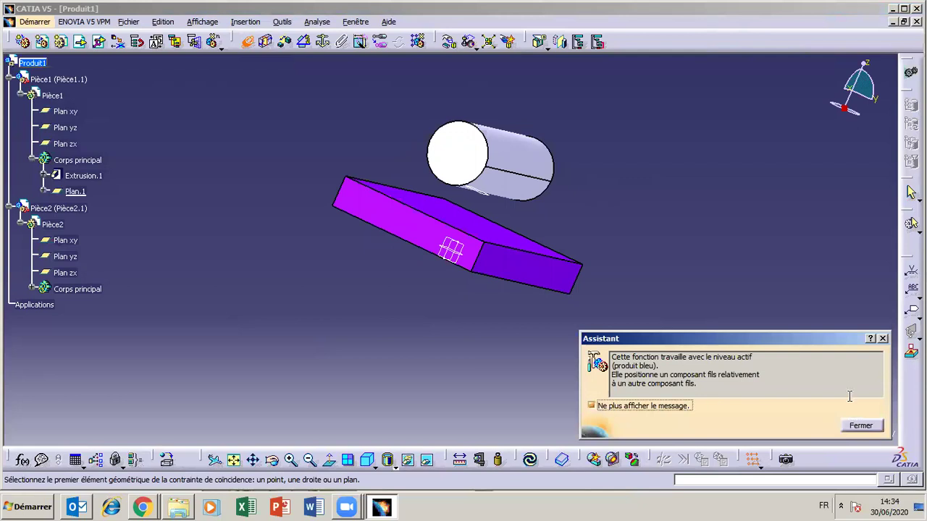
{"action": "left_click", "coordinate": [860, 425]}
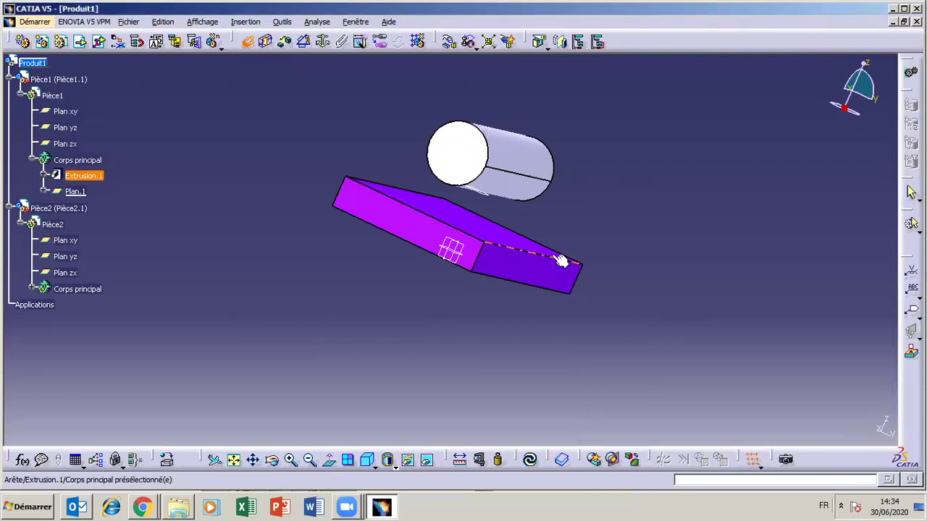
{"action": "left_click", "coordinate": [76, 192]}
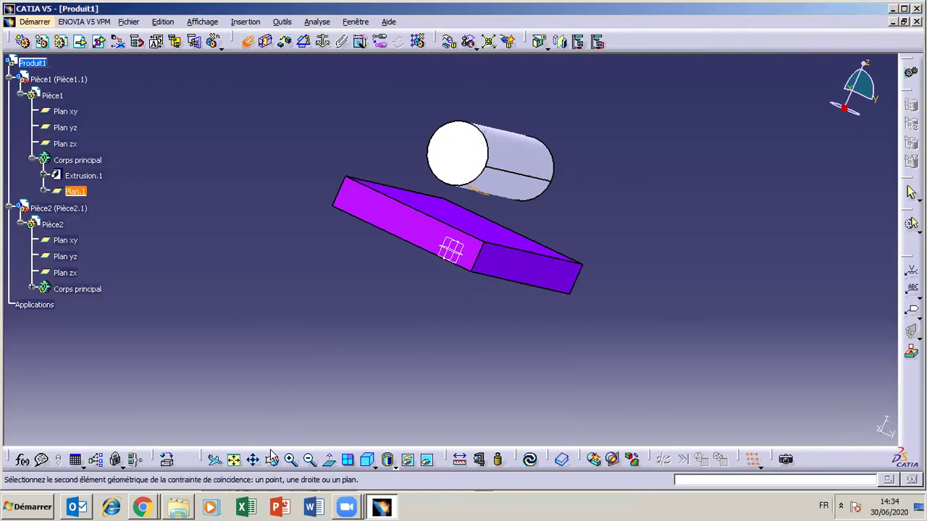
{"action": "left_click_drag", "start_coordinate": [272, 459], "coordinate": [338, 309]}
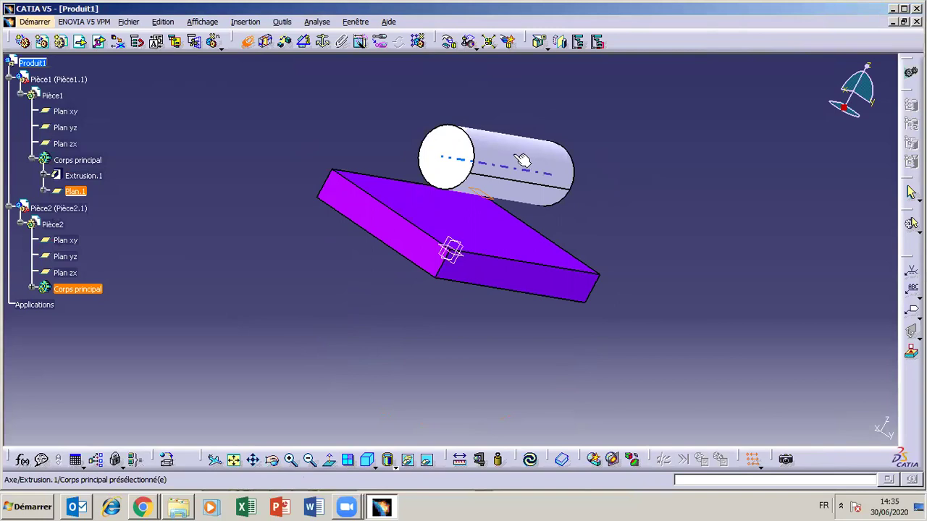
{"action": "left_click", "coordinate": [520, 156]}
{"action": "left_click", "coordinate": [512, 153]}
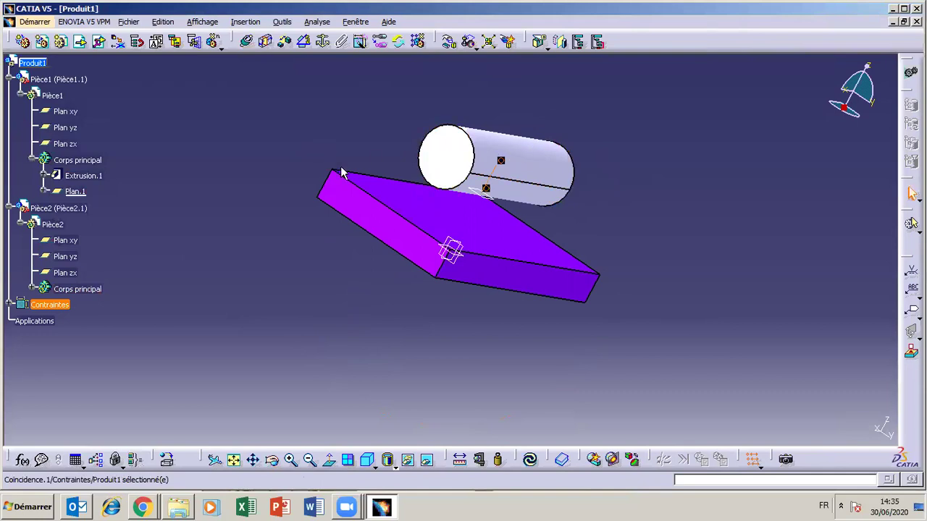
{"action": "left_click", "coordinate": [531, 460]}
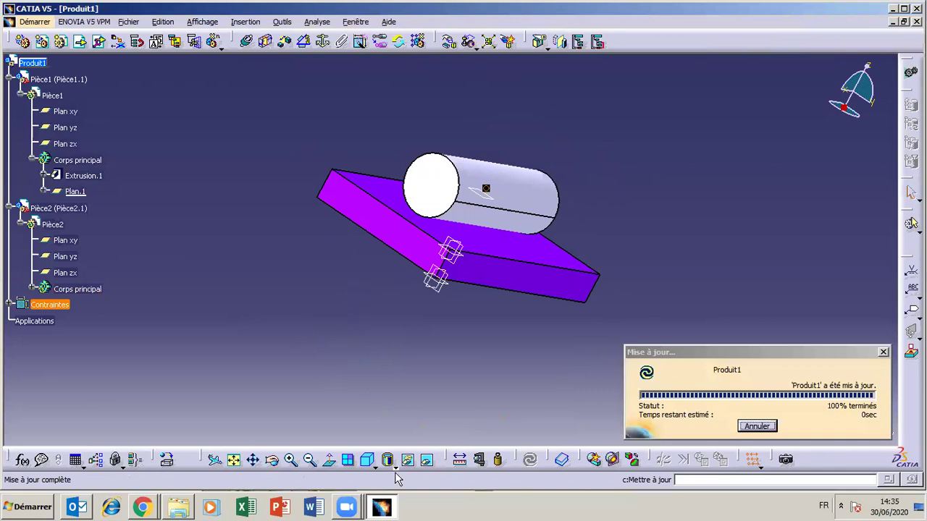
Expand the assembly's Contraintes branch and add a fix constraint to the base plate, Pièce1.
{"action": "left_click", "coordinate": [272, 460]}
{"action": "left_click_drag", "start_coordinate": [430, 316], "coordinate": [531, 314]}
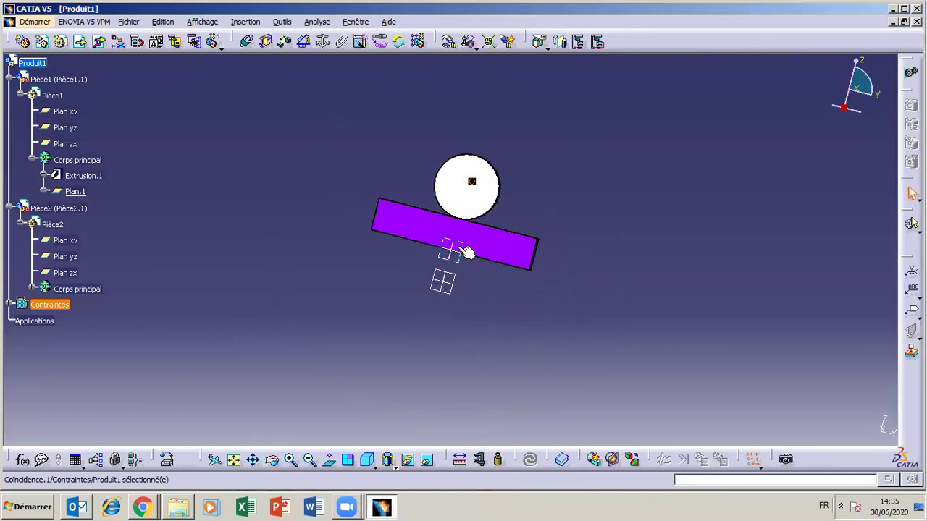
{"action": "left_click", "coordinate": [472, 183]}
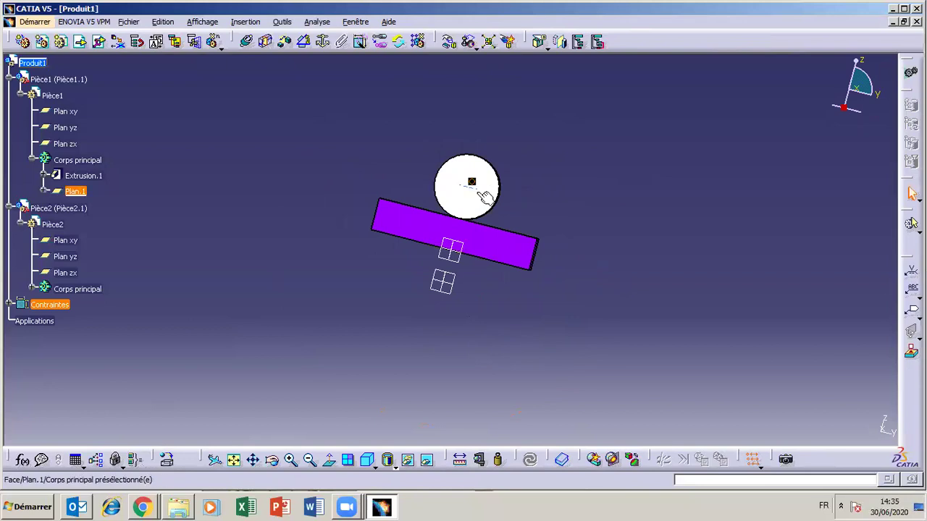
{"action": "left_click", "coordinate": [272, 461]}
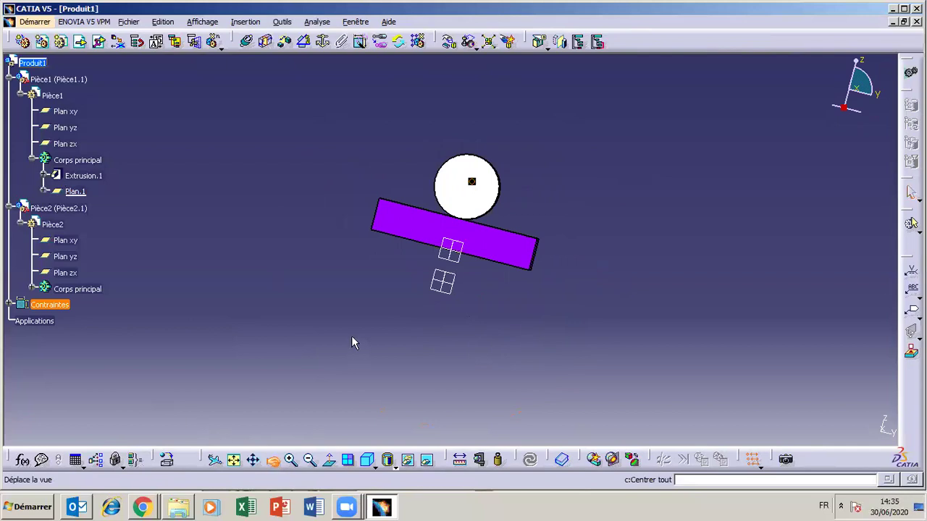
{"action": "left_click_drag", "start_coordinate": [354, 341], "coordinate": [299, 408]}
{"action": "left_click", "coordinate": [11, 306]}
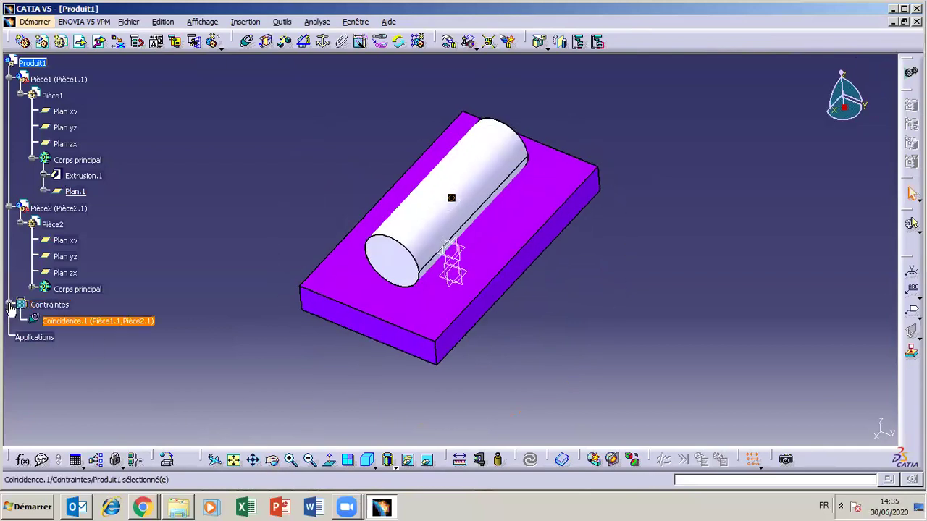
{"action": "left_click", "coordinate": [63, 80]}
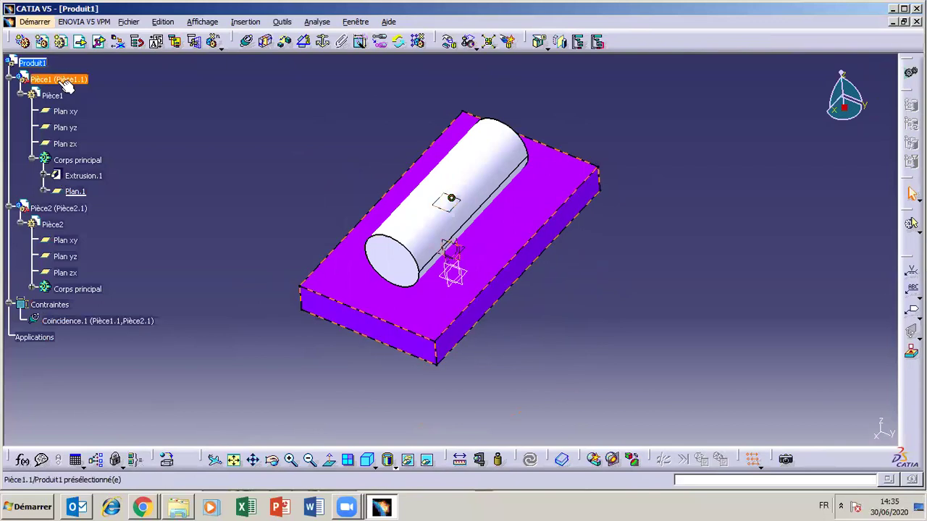
{"action": "left_click", "coordinate": [323, 42]}
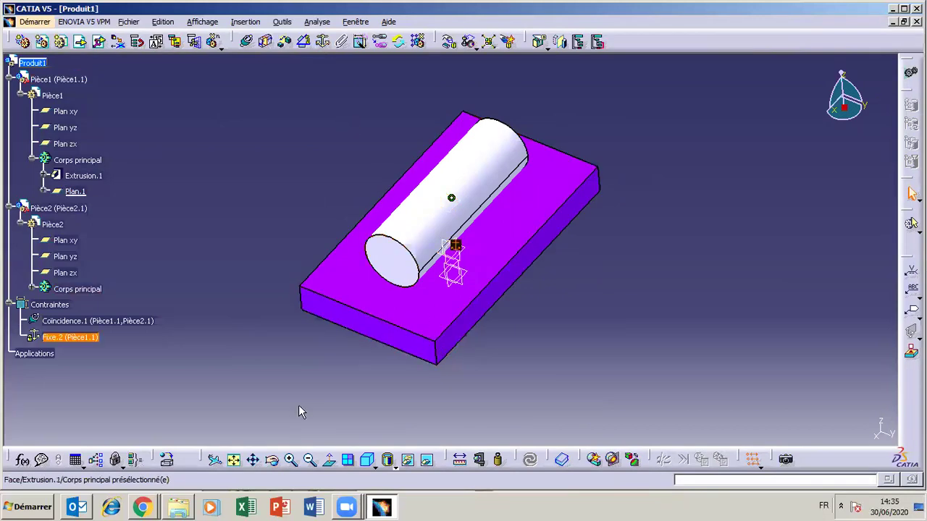
Start the Manipulation tool and enable the Sous contraintes option.
{"action": "left_click", "coordinate": [274, 463]}
{"action": "left_click_drag", "start_coordinate": [296, 399], "coordinate": [340, 370]}
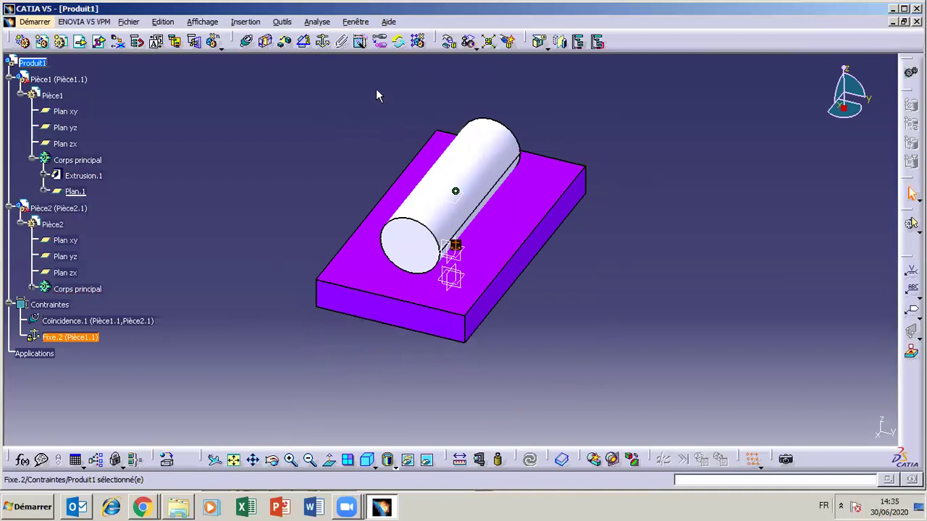
{"action": "left_click", "coordinate": [449, 41]}
{"action": "left_click", "coordinate": [794, 408]}
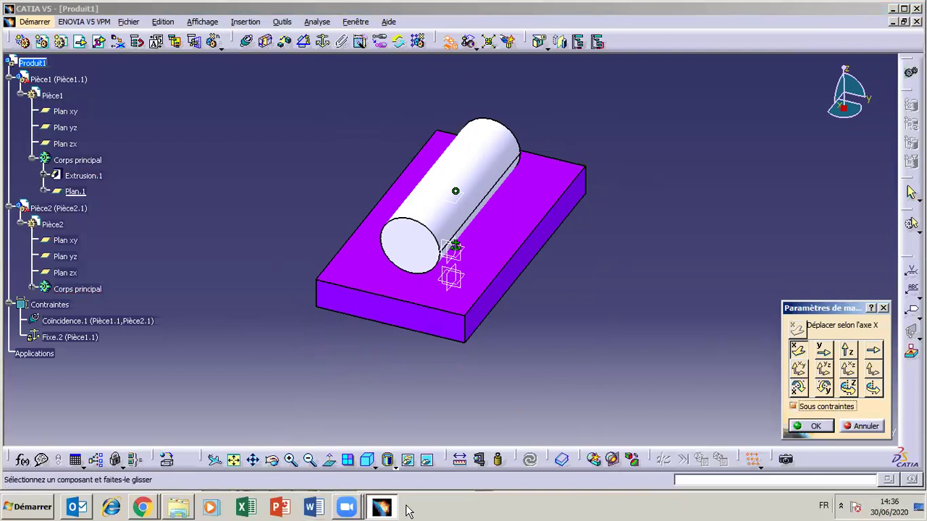
Switch to the browser to check the mobility table of the liaison linéaire rectiligne, and return to CATIA.
{"action": "left_click", "coordinate": [382, 508]}
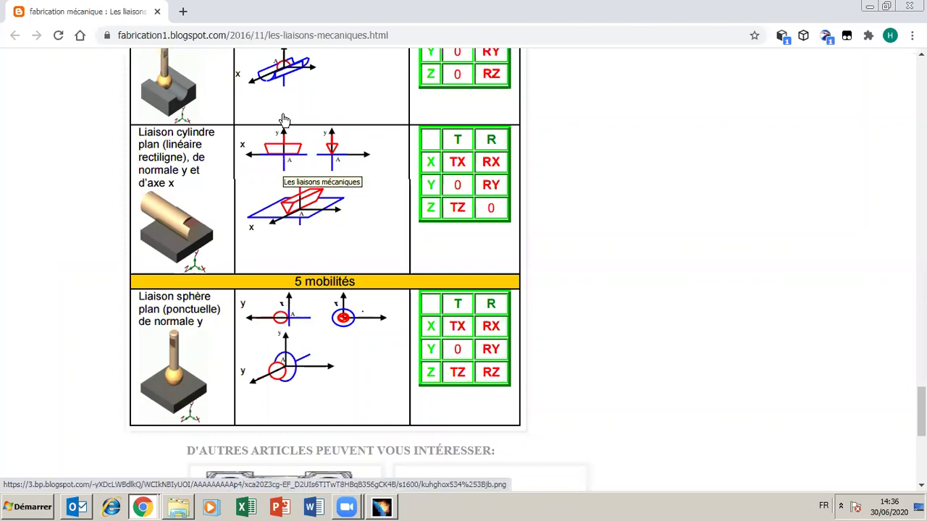
{"action": "left_click", "coordinate": [381, 505]}
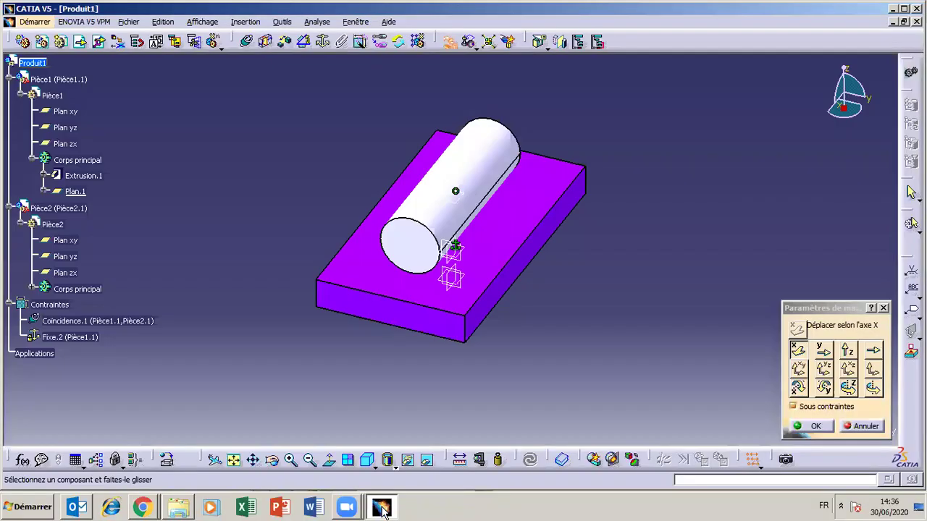
Slide the cylinder along the X axis and along the Y axis while respecting the constraints.
{"action": "left_click", "coordinate": [802, 352]}
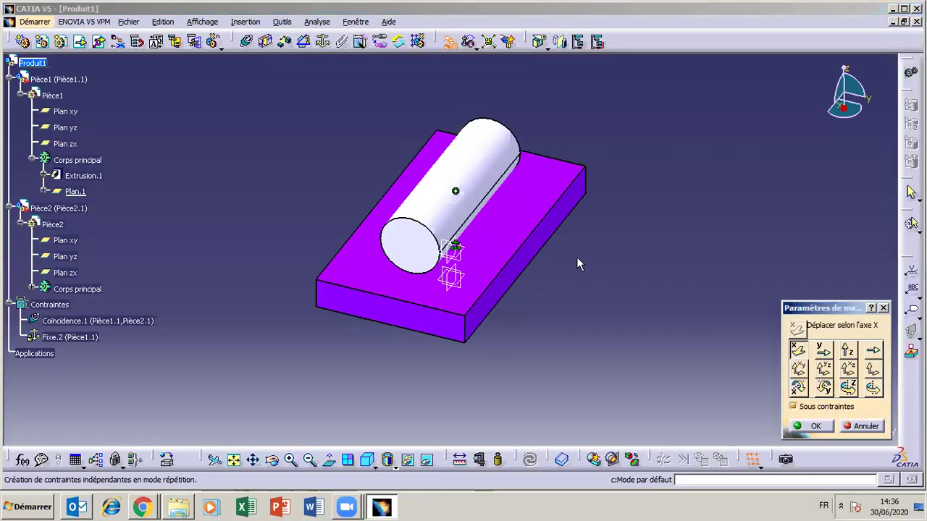
{"action": "left_click_drag", "start_coordinate": [496, 167], "coordinate": [490, 186]}
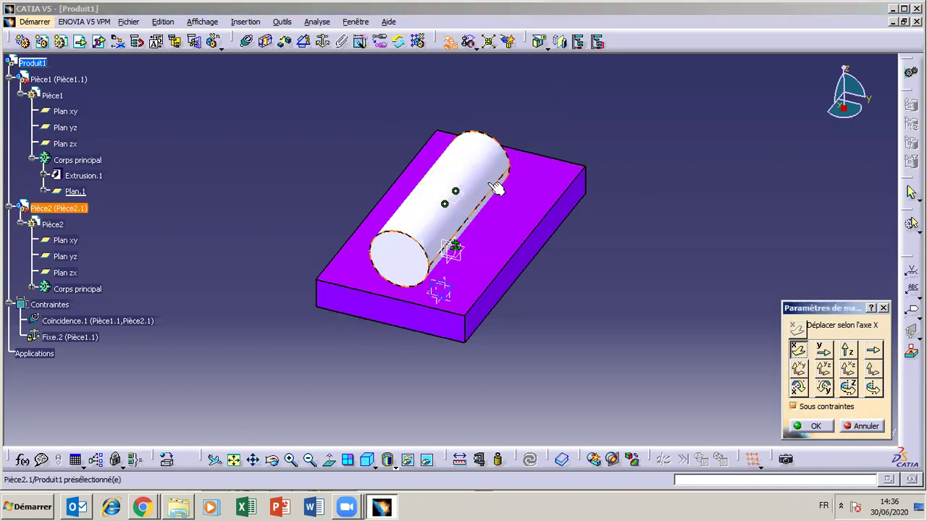
{"action": "left_click", "coordinate": [823, 353]}
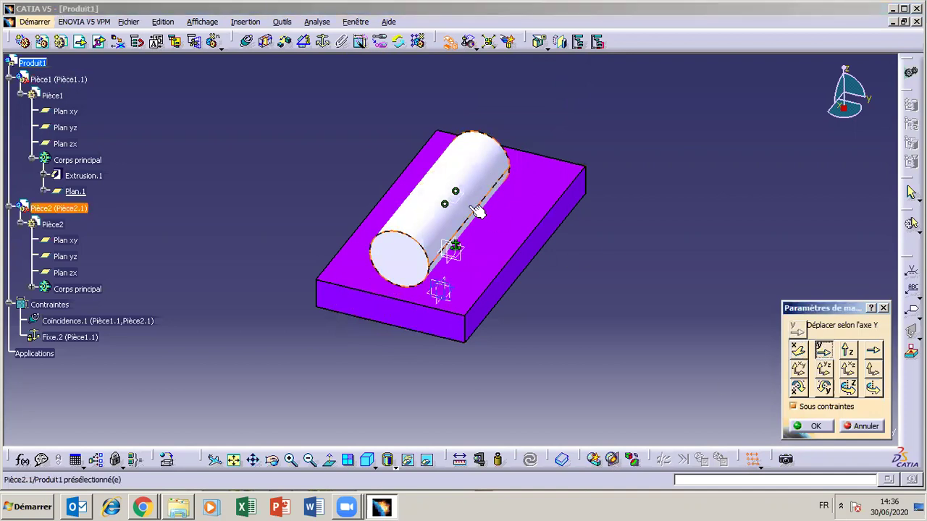
{"action": "left_click_drag", "start_coordinate": [457, 239], "coordinate": [489, 236]}
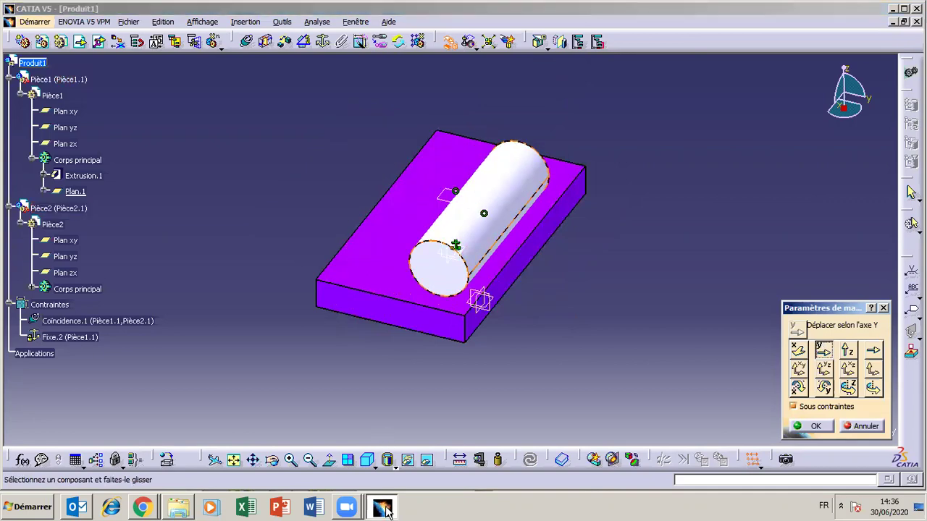
Check the joint's mobility table in the browser, then return to CATIA and slide the cylinder back along the Y axis.
{"action": "left_click", "coordinate": [381, 507]}
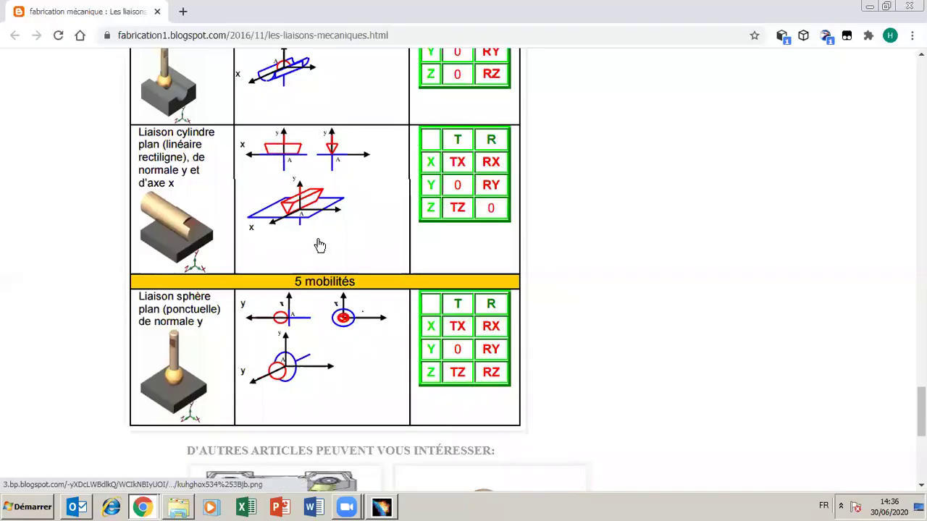
{"action": "left_click", "coordinate": [380, 507]}
{"action": "left_click_drag", "start_coordinate": [525, 216], "coordinate": [441, 186]}
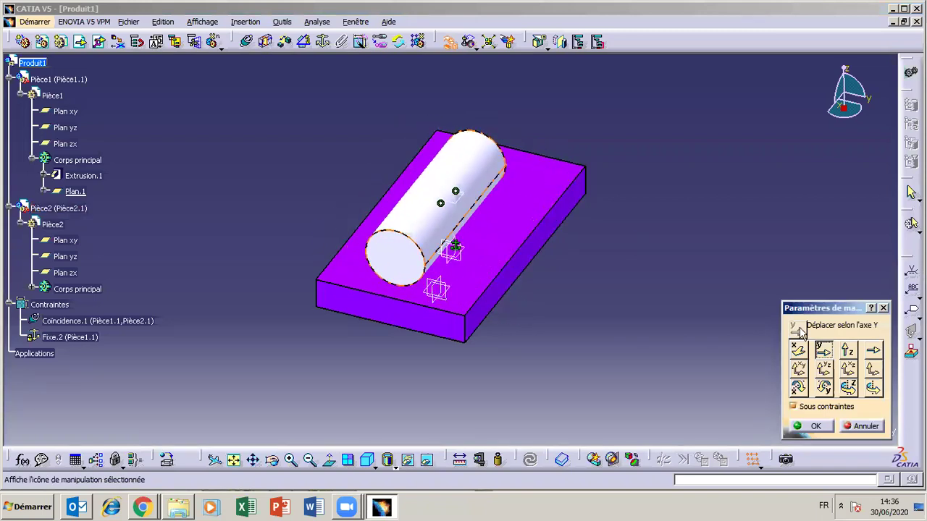
Try to move the cylinder along the Z axis, perpendicular to the base plate.
{"action": "left_click", "coordinate": [847, 350]}
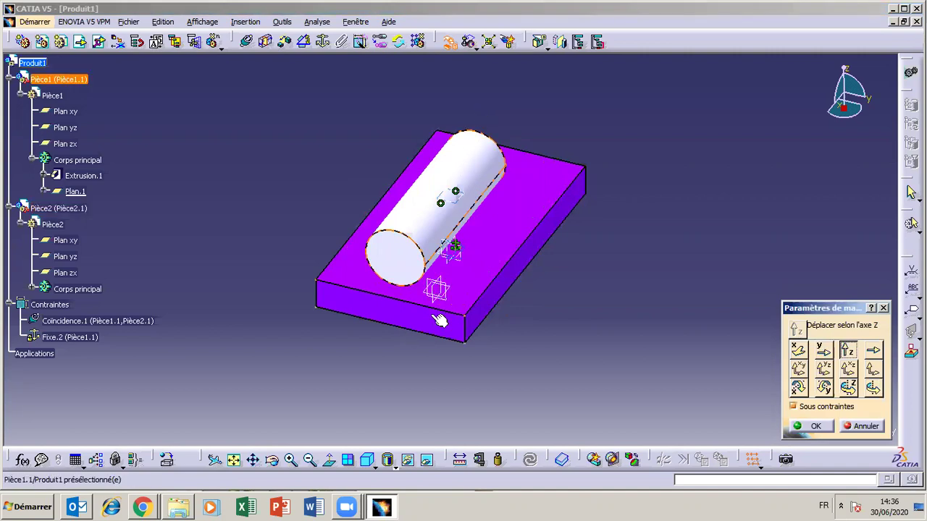
{"action": "left_click", "coordinate": [272, 460]}
{"action": "left_click_drag", "start_coordinate": [353, 374], "coordinate": [371, 351]}
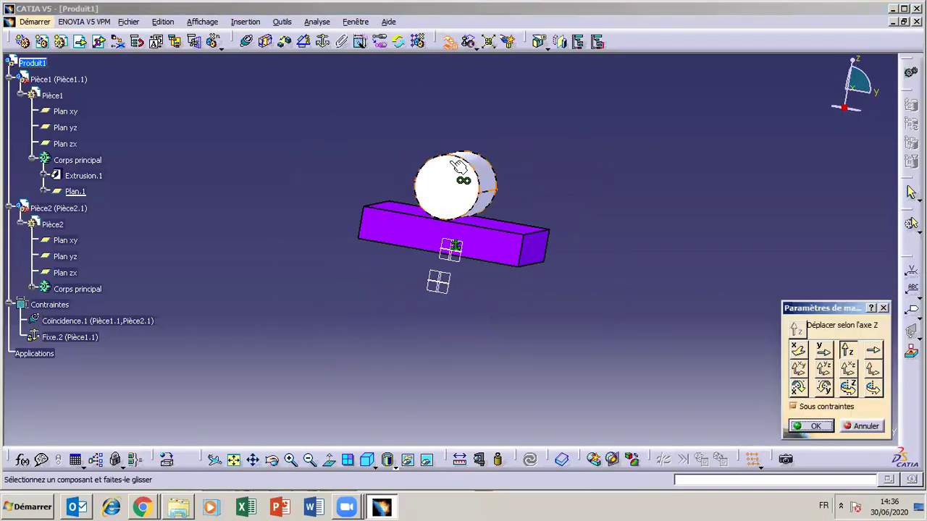
{"action": "left_click", "coordinate": [270, 460]}
{"action": "left_click_drag", "start_coordinate": [381, 314], "coordinate": [441, 221]}
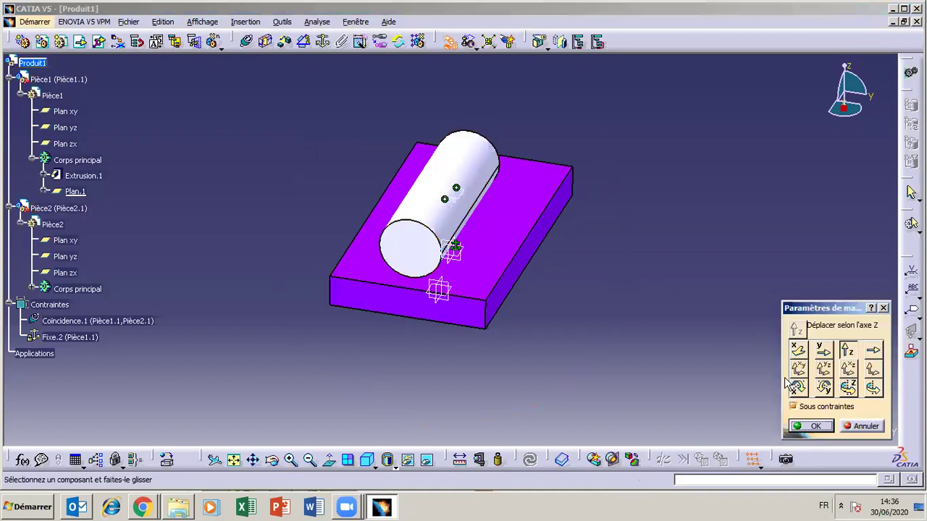
Consult the mobility table in the browser, return to CATIA, and rotate the cylinder about the X axis.
{"action": "left_click", "coordinate": [383, 508]}
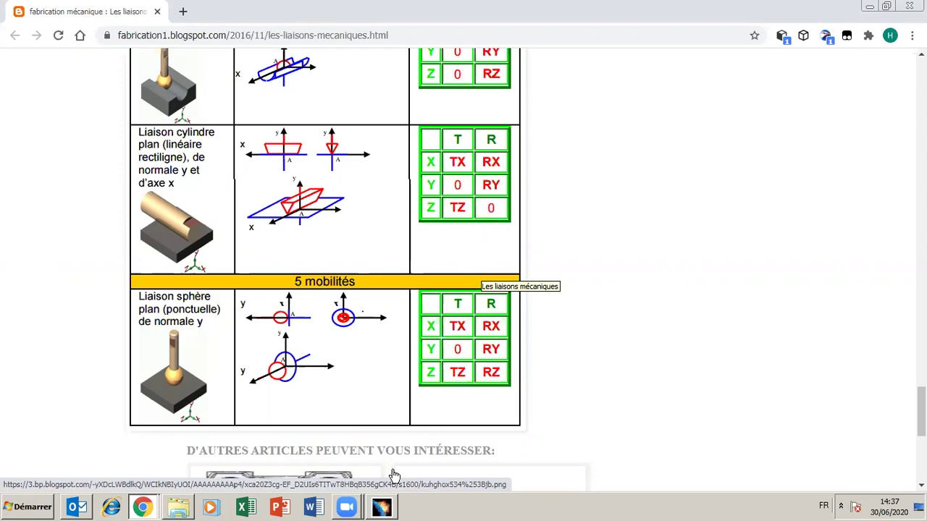
{"action": "left_click", "coordinate": [384, 509]}
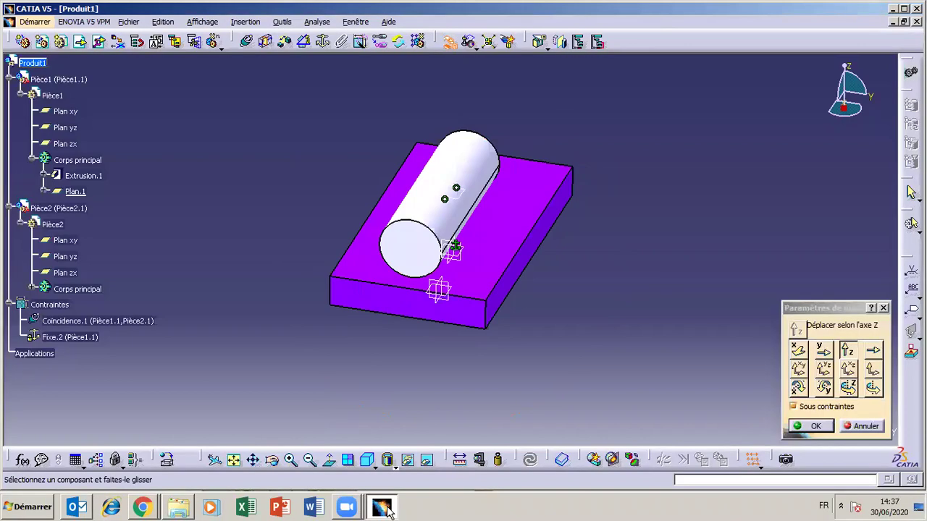
{"action": "left_click", "coordinate": [798, 387]}
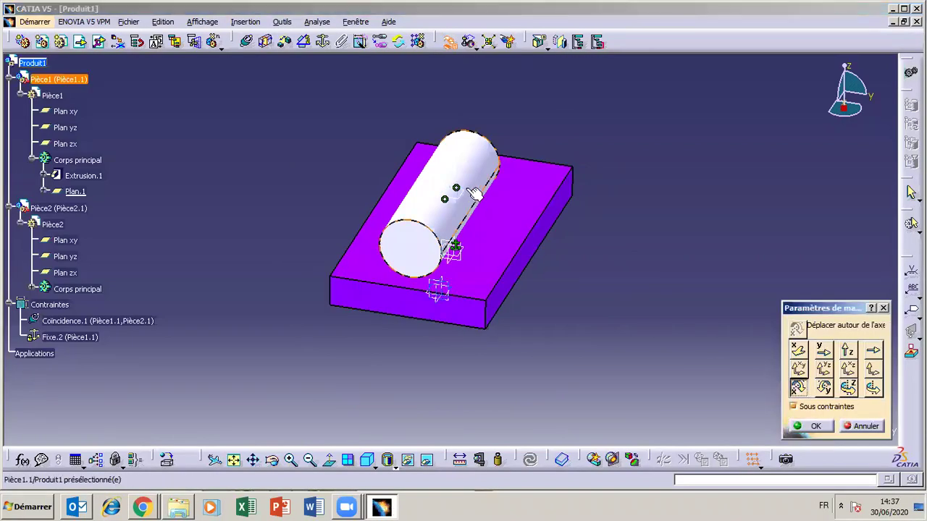
{"action": "left_click_drag", "start_coordinate": [464, 161], "coordinate": [474, 210]}
{"action": "left_click", "coordinate": [273, 460]}
{"action": "left_click_drag", "start_coordinate": [391, 364], "coordinate": [420, 314]}
{"action": "left_click_drag", "start_coordinate": [521, 168], "coordinate": [503, 186]}
{"action": "mouse_move", "coordinate": [474, 172]}
{"action": "left_mouse_down"}
{"action": "mouse_move", "coordinate": [484, 179]}
{"action": "mouse_move", "coordinate": [434, 181]}
{"action": "mouse_move", "coordinate": [463, 181]}
{"action": "left_mouse_up"}
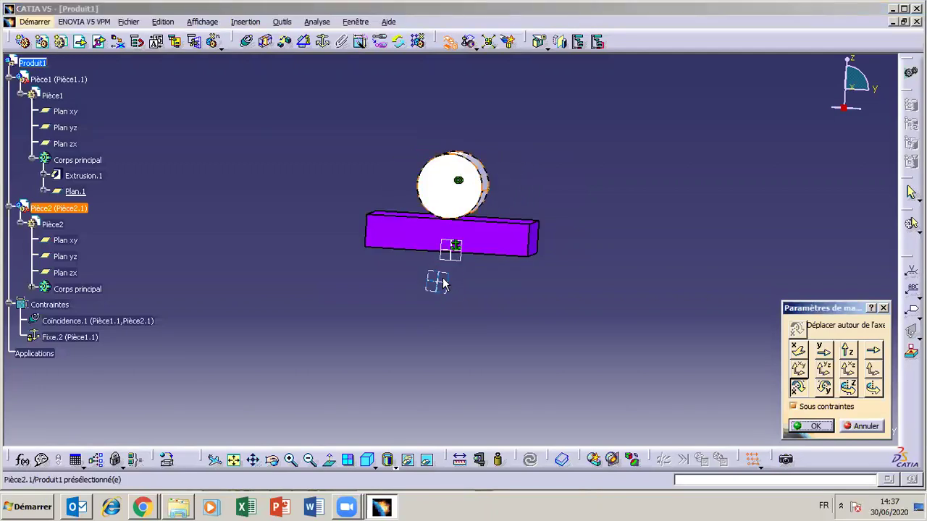
Turn the cylinder about the Y axis while respecting the constraints.
{"action": "left_click", "coordinate": [829, 393]}
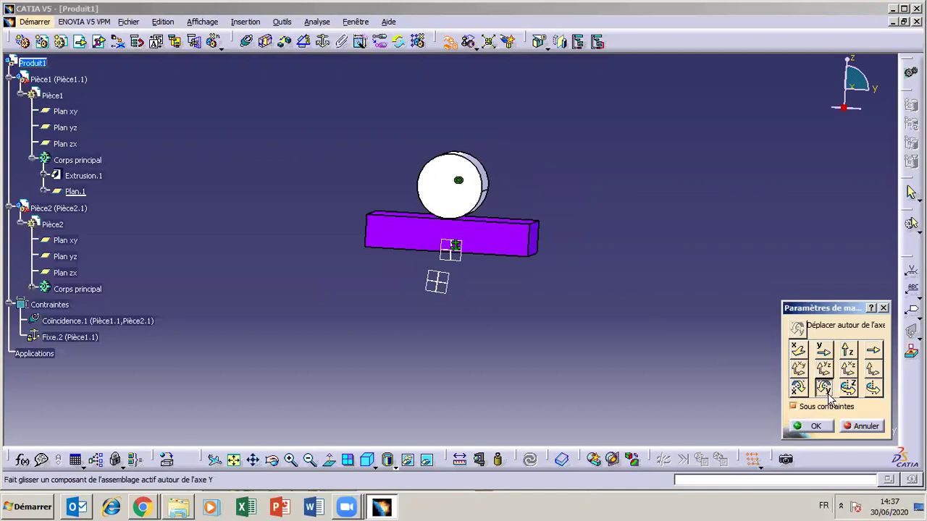
{"action": "left_click", "coordinate": [309, 459]}
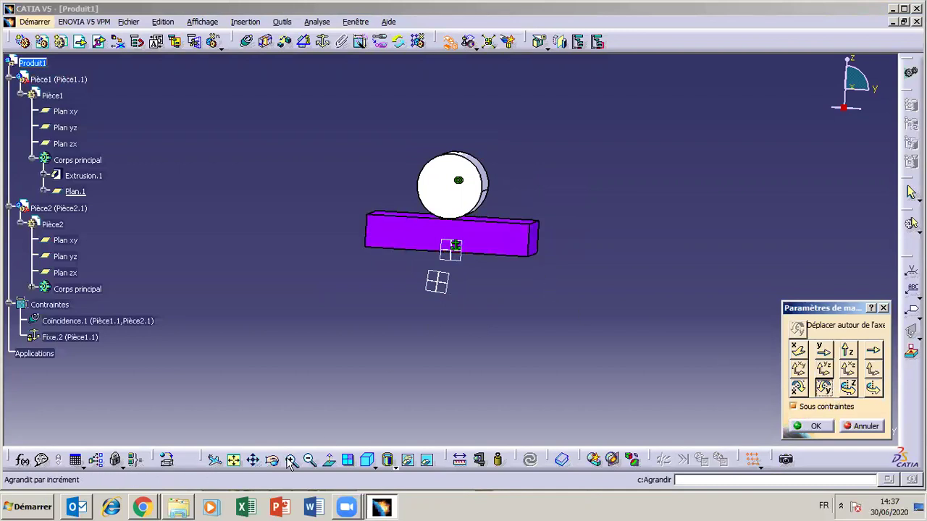
{"action": "middle_click_drag", "start_coordinate": [434, 341], "coordinate": [398, 372]}
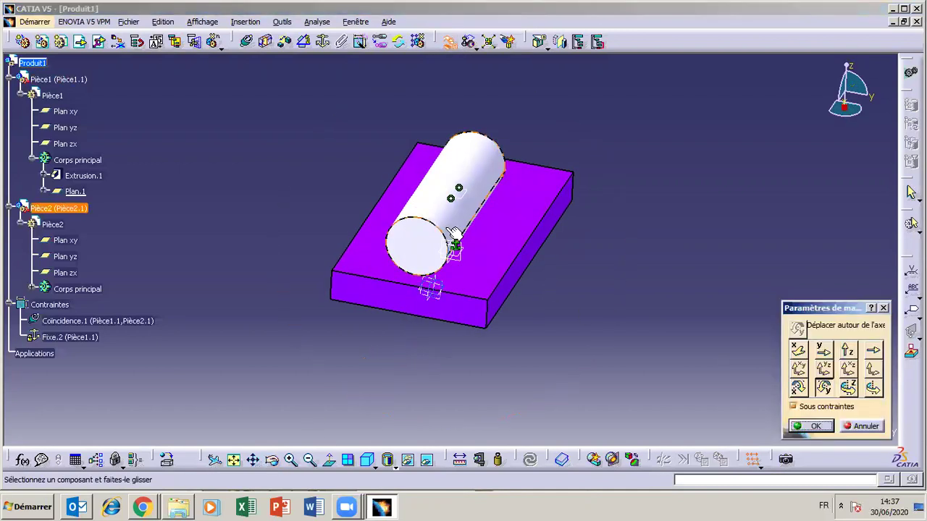
{"action": "mouse_move", "coordinate": [430, 220]}
{"action": "left_mouse_down"}
{"action": "mouse_move", "coordinate": [366, 222]}
{"action": "mouse_move", "coordinate": [378, 136]}
{"action": "mouse_move", "coordinate": [411, 311]}
{"action": "mouse_move", "coordinate": [372, 376]}
{"action": "mouse_move", "coordinate": [416, 304]}
{"action": "mouse_move", "coordinate": [352, 300]}
{"action": "mouse_move", "coordinate": [337, 277]}
{"action": "mouse_move", "coordinate": [393, 285]}
{"action": "left_mouse_up"}
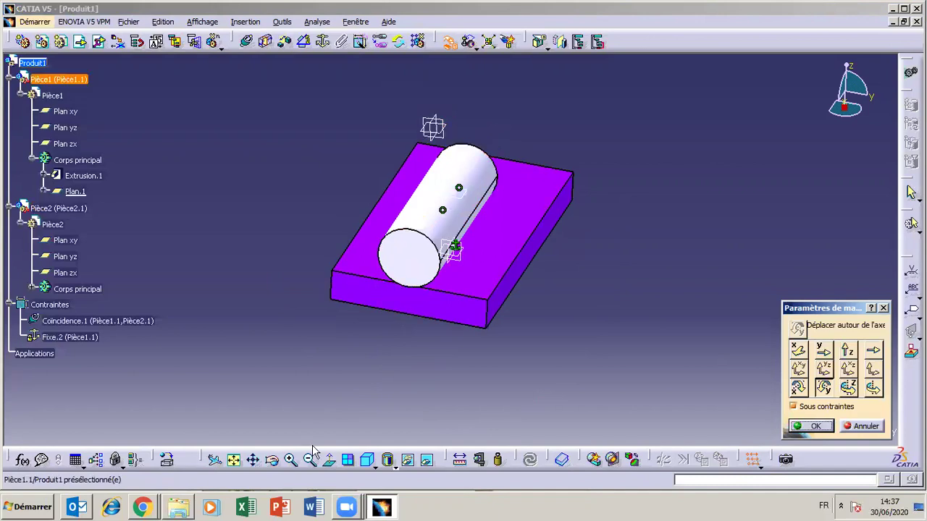
Compare the rotations in the browser's linéaire rectiligne mobility table with the CATIA assembly.
{"action": "left_click", "coordinate": [380, 509]}
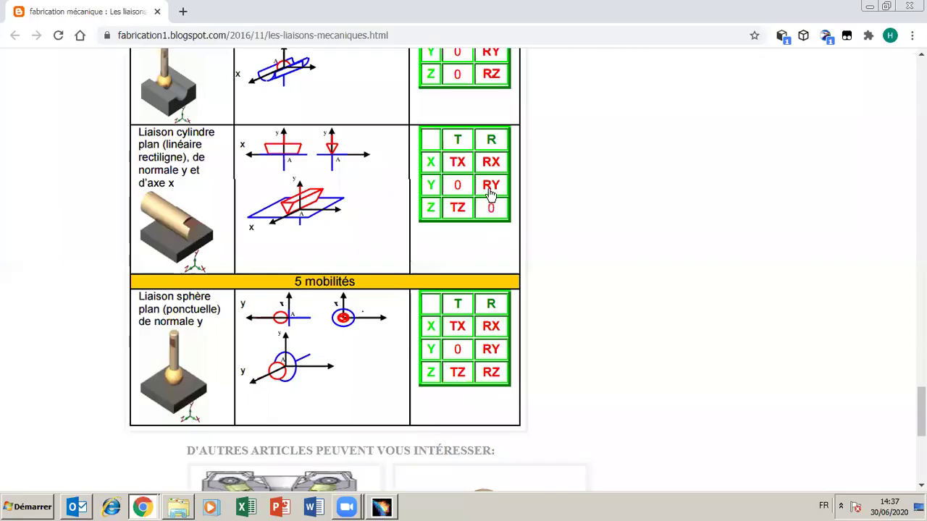
{"action": "mouse_move", "coordinate": [386, 510]}
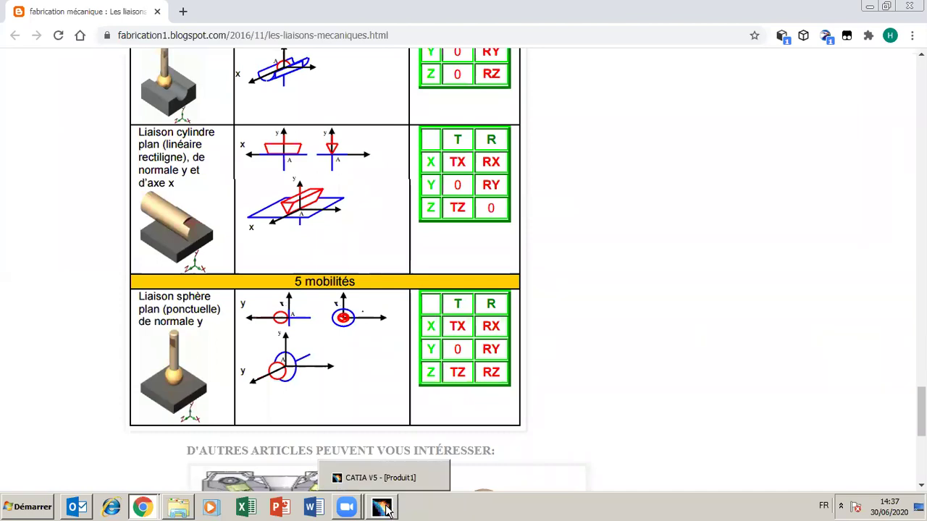
{"action": "left_click", "coordinate": [382, 509]}
{"action": "left_click", "coordinate": [382, 509]}
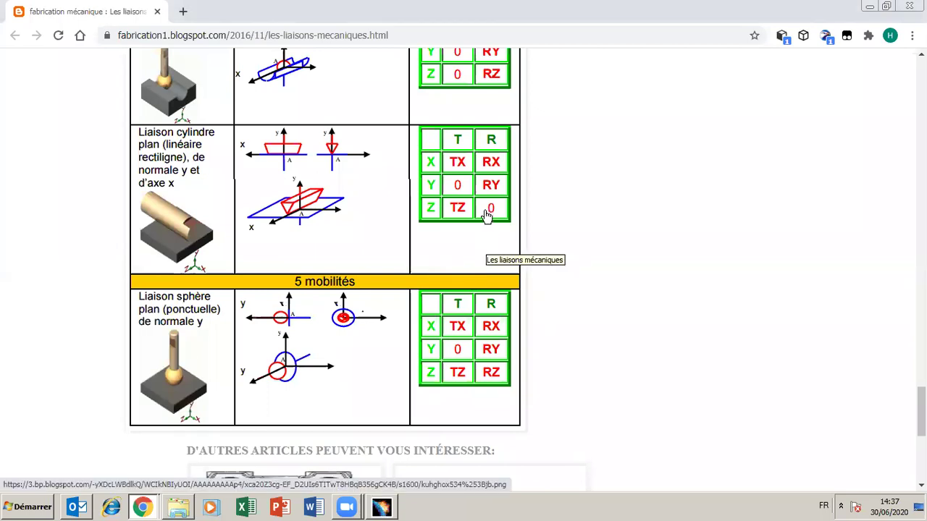
{"action": "left_click", "coordinate": [378, 509]}
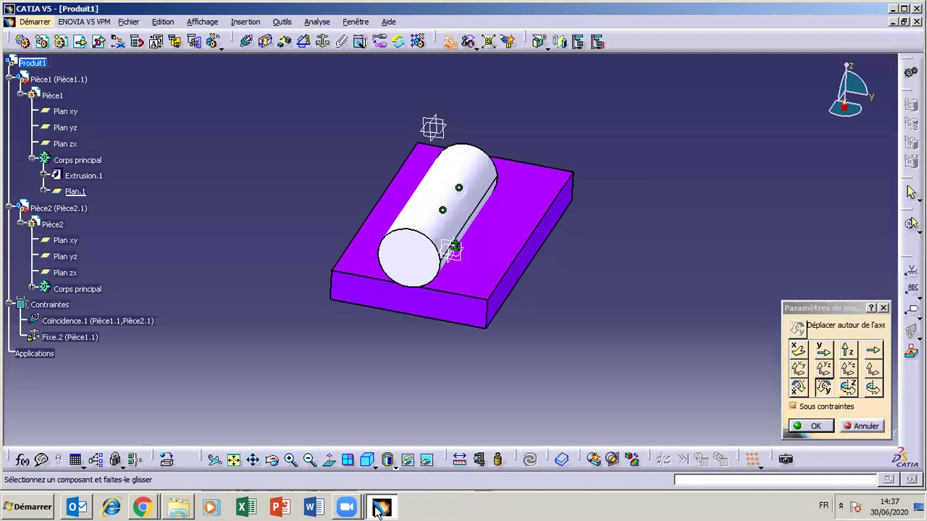
Continue turning the cylinder about the Y axis, testing the motion from several viewing angles.
{"action": "left_click", "coordinate": [271, 460]}
{"action": "left_click_drag", "start_coordinate": [391, 405], "coordinate": [369, 395]}
{"action": "left_click_drag", "start_coordinate": [410, 269], "coordinate": [354, 318]}
{"action": "left_click_drag", "start_coordinate": [438, 198], "coordinate": [340, 246]}
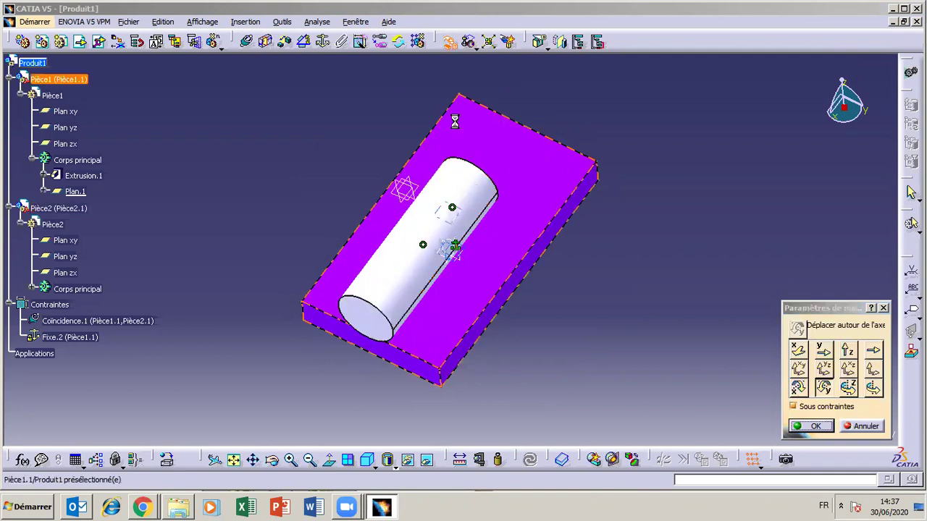
{"action": "left_click", "coordinate": [271, 460]}
{"action": "left_click_drag", "start_coordinate": [357, 381], "coordinate": [427, 314]}
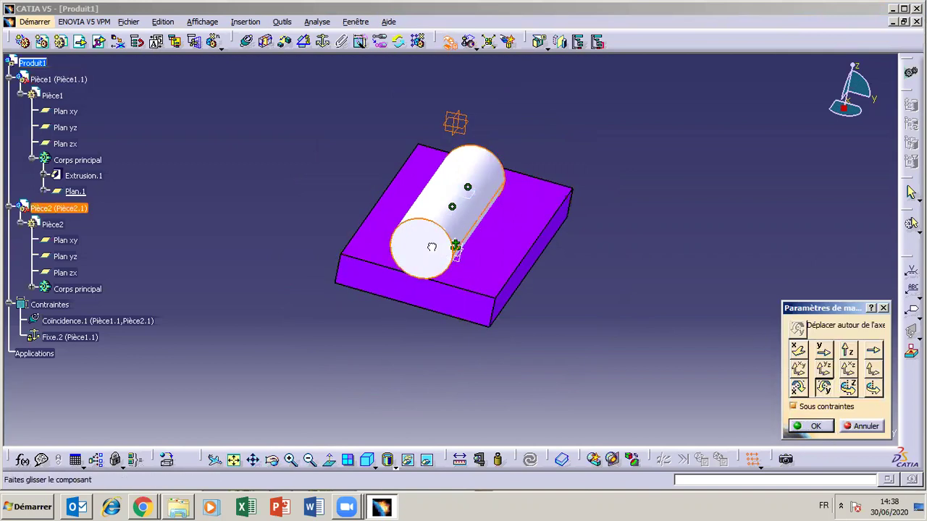
{"action": "left_click_drag", "start_coordinate": [477, 139], "coordinate": [433, 224]}
Drag the cylinder repeatedly in Y-axis rotation mode at a reduced zoom, examining its position relative to the plate.
{"action": "left_click", "coordinate": [272, 460]}
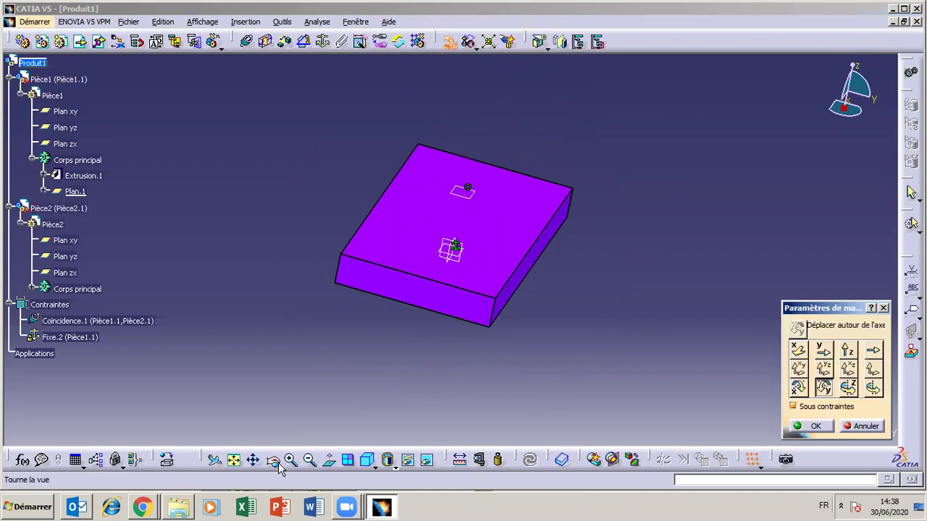
{"action": "left_click", "coordinate": [310, 460]}
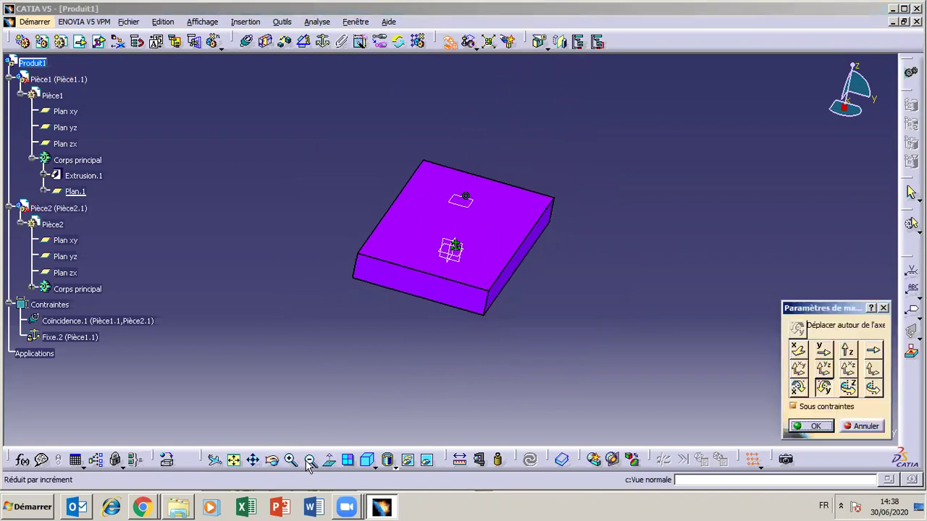
{"action": "left_click", "coordinate": [310, 461]}
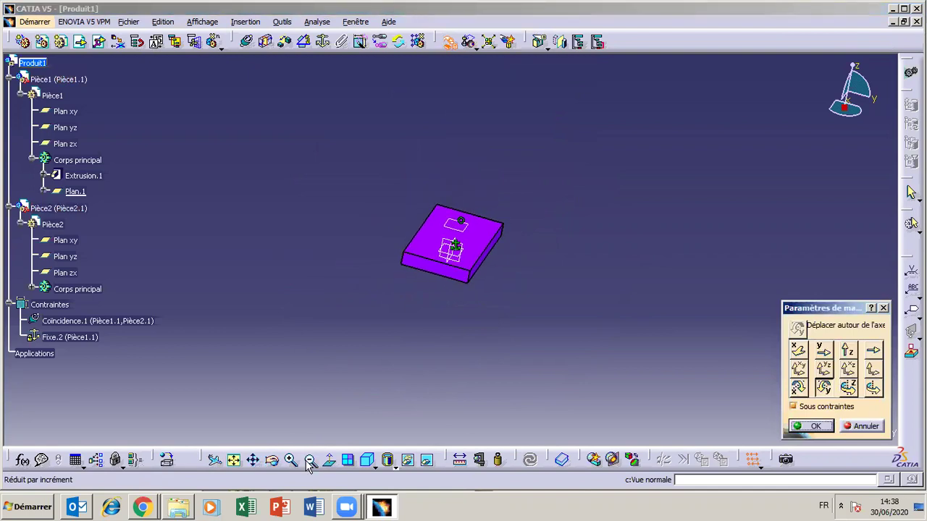
{"action": "left_click", "coordinate": [310, 460]}
{"action": "left_click", "coordinate": [309, 462]}
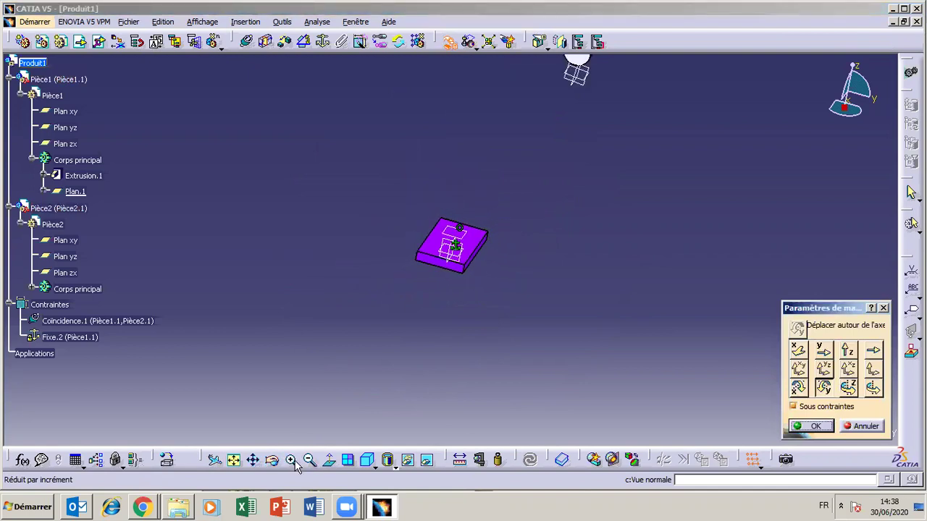
{"action": "left_click", "coordinate": [272, 460]}
{"action": "left_click_drag", "start_coordinate": [347, 406], "coordinate": [420, 278]}
{"action": "left_click_drag", "start_coordinate": [601, 213], "coordinate": [595, 221]}
{"action": "mouse_move", "coordinate": [504, 223]}
{"action": "left_mouse_down"}
{"action": "mouse_move", "coordinate": [273, 253]}
{"action": "mouse_move", "coordinate": [236, 395]}
{"action": "left_mouse_up"}
{"action": "left_click", "coordinate": [272, 460]}
{"action": "left_click_drag", "start_coordinate": [585, 333], "coordinate": [424, 336]}
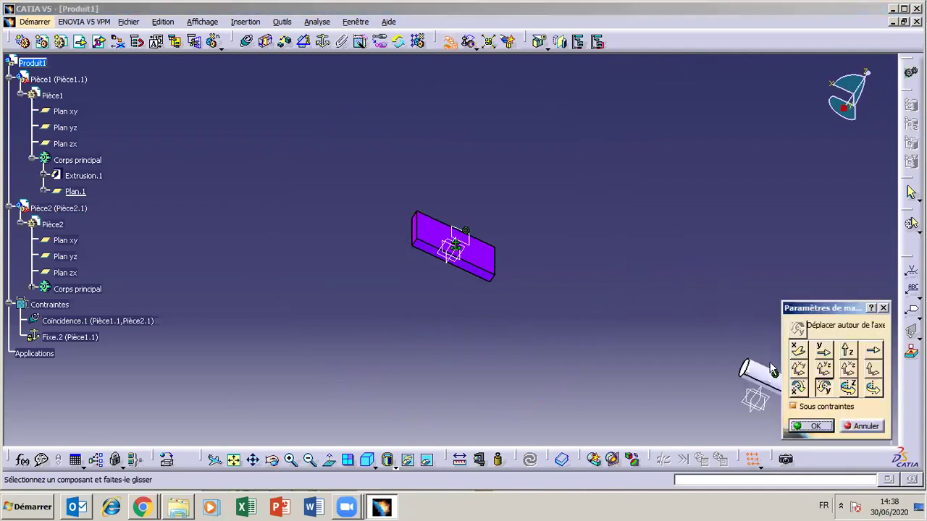
{"action": "left_click_drag", "start_coordinate": [507, 297], "coordinate": [691, 382]}
{"action": "left_click_drag", "start_coordinate": [778, 410], "coordinate": [698, 273]}
{"action": "left_click_drag", "start_coordinate": [624, 98], "coordinate": [690, 126]}
{"action": "left_click", "coordinate": [102, 67]}
{"action": "mouse_move", "coordinate": [202, 98]}
{"action": "left_mouse_down"}
{"action": "mouse_move", "coordinate": [387, 178]}
{"action": "mouse_move", "coordinate": [406, 337]}
{"action": "left_mouse_up"}
{"action": "left_click", "coordinate": [273, 460]}
{"action": "left_click_drag", "start_coordinate": [311, 341], "coordinate": [490, 363]}
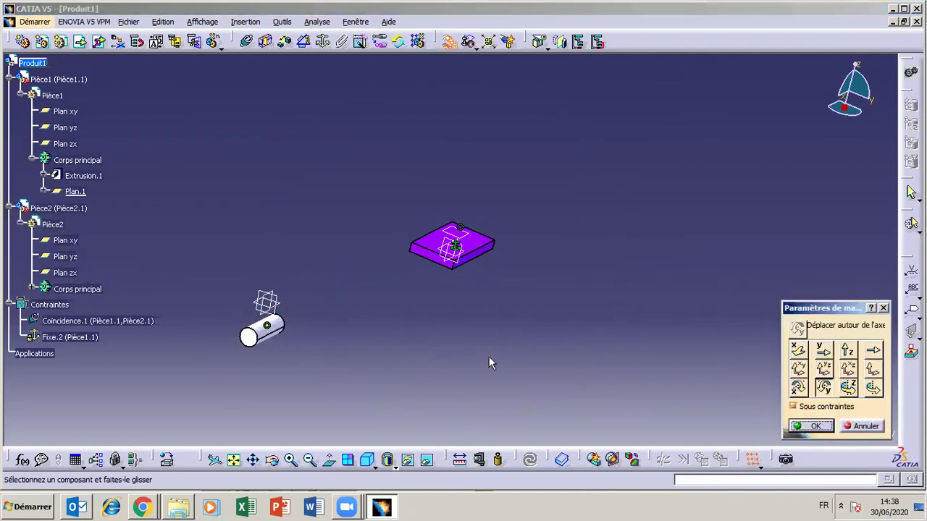
Recheck the joint's mobility table in the browser, return to CATIA, and cancel the manipulation of the cylinder.
{"action": "left_click", "coordinate": [388, 510]}
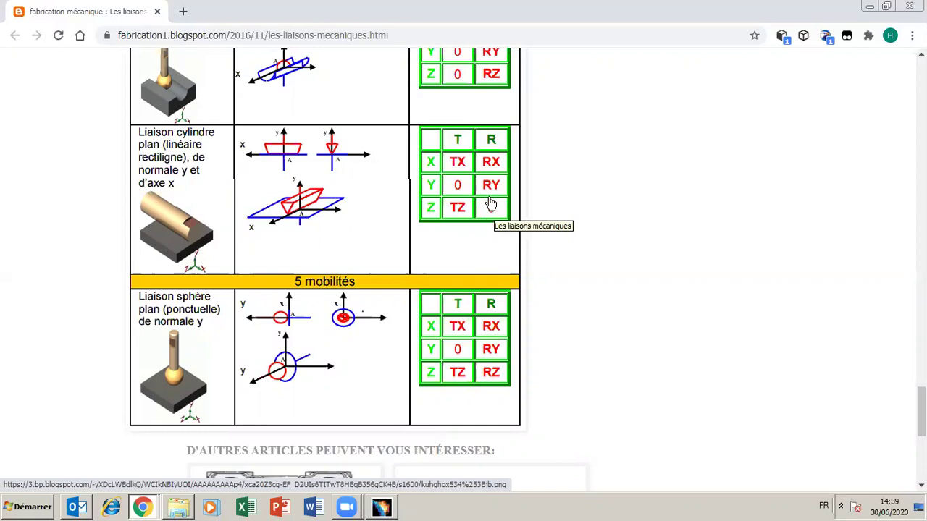
{"action": "left_click", "coordinate": [383, 507]}
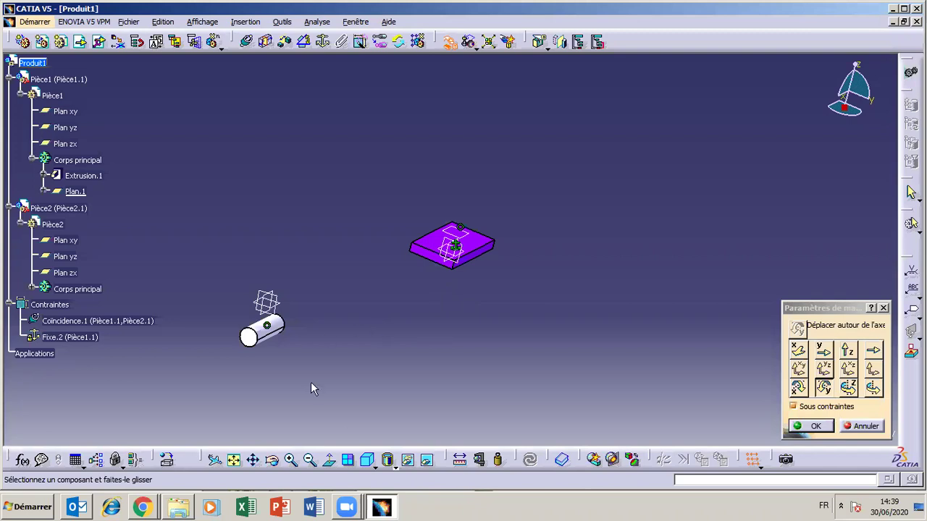
{"action": "left_click", "coordinate": [842, 427]}
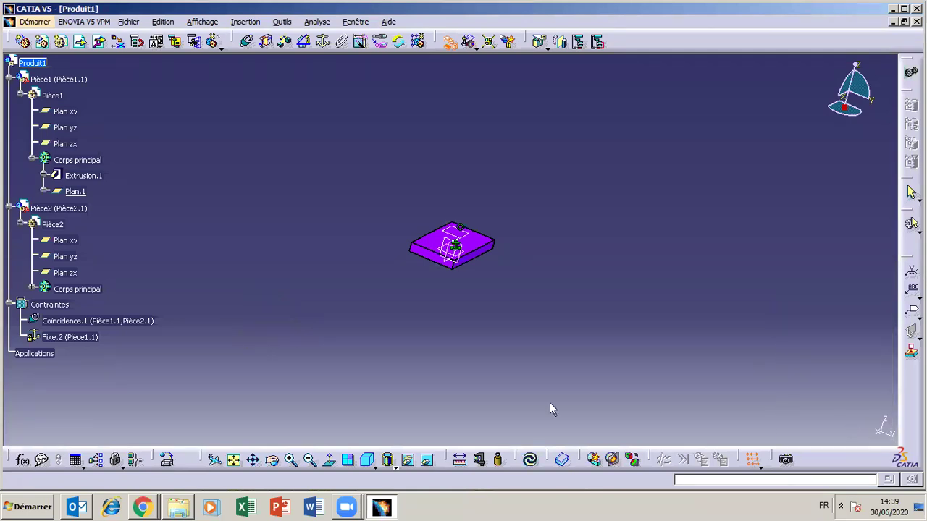
{"action": "left_click", "coordinate": [289, 460]}
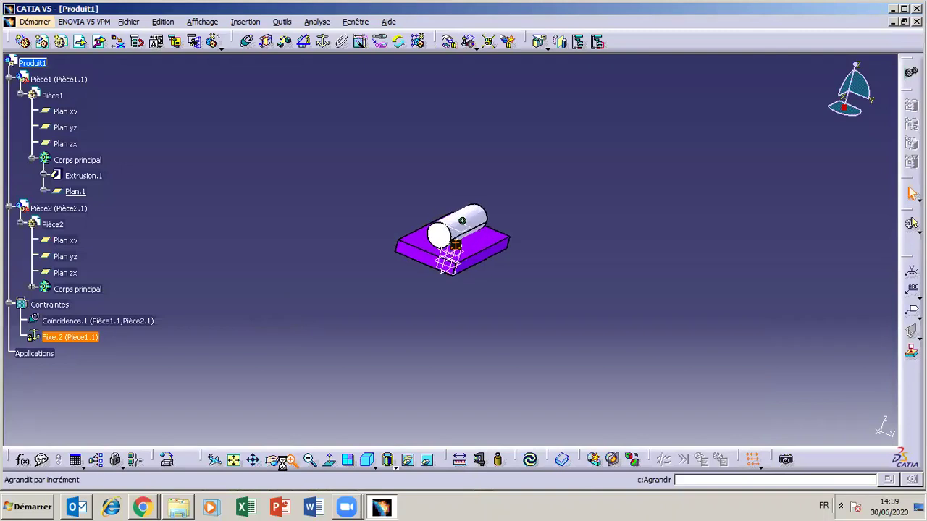
{"action": "left_click_drag", "start_coordinate": [358, 369], "coordinate": [340, 376]}
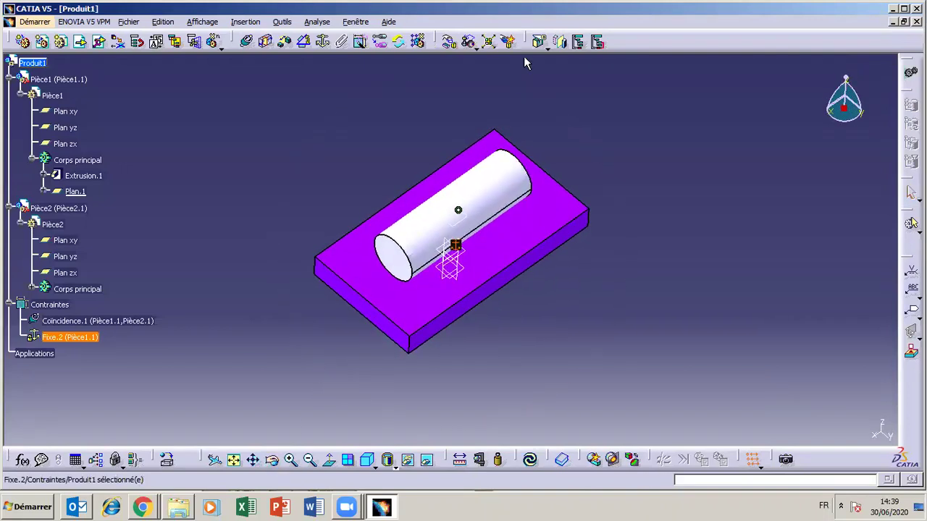
Restart the Manipulation tool and rotate the cylinder about the Z axis on the plate.
{"action": "left_click", "coordinate": [449, 42]}
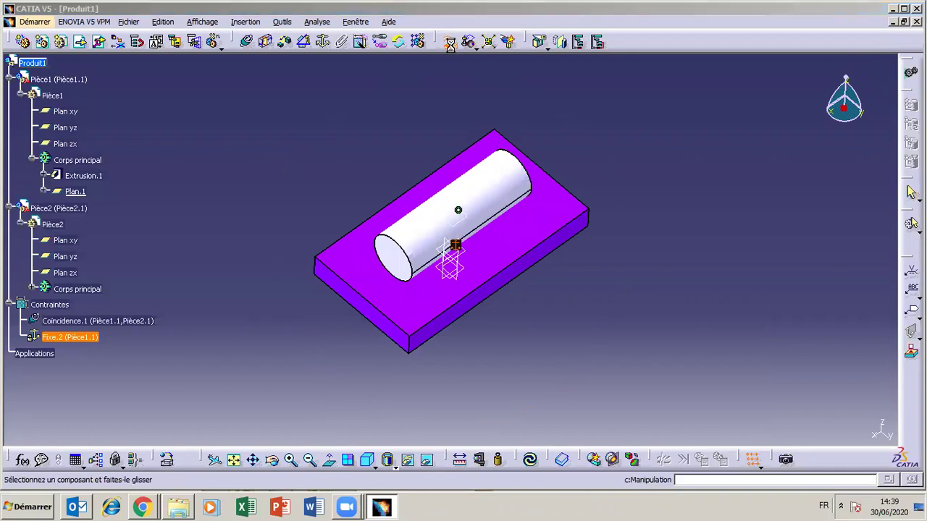
{"action": "left_click", "coordinate": [847, 388]}
{"action": "left_click_drag", "start_coordinate": [512, 189], "coordinate": [483, 261]}
Test the rotation of the cylinder about the X axis and the Y axis.
{"action": "left_click", "coordinate": [797, 387]}
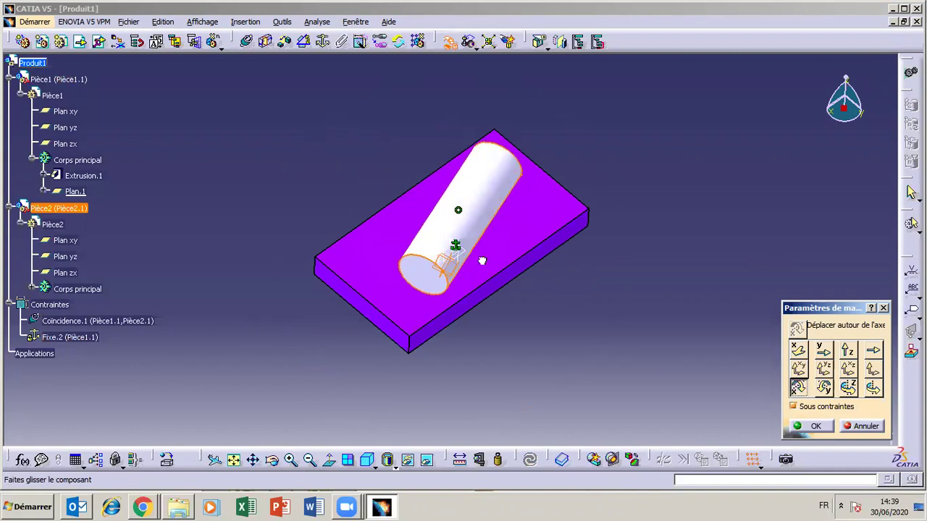
{"action": "left_click", "coordinate": [823, 387]}
{"action": "left_click_drag", "start_coordinate": [480, 282], "coordinate": [394, 211]}
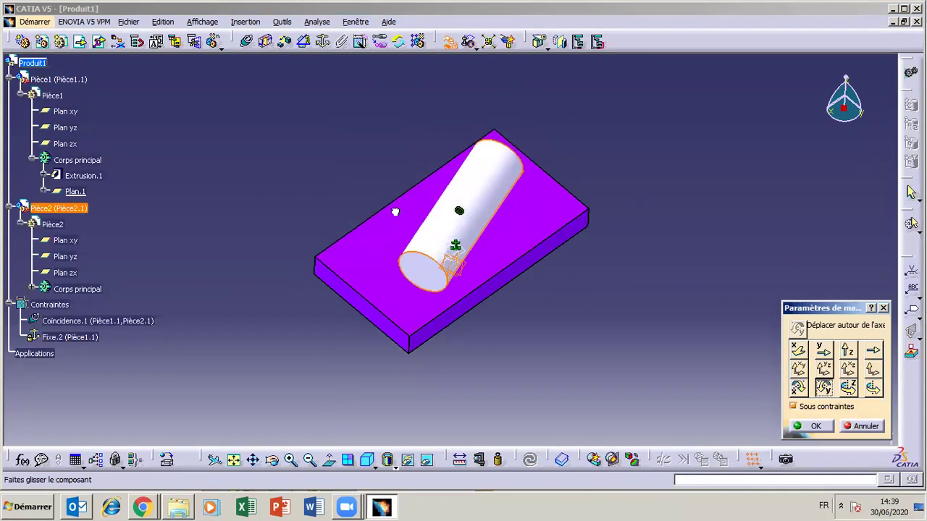